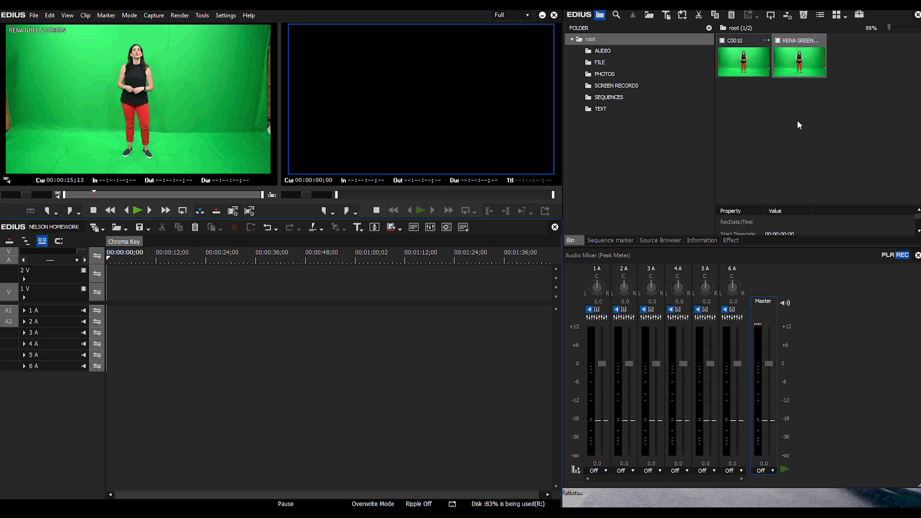
- Drag the green-screen clip from the bin to the start of track 1V
left_click(799, 64)
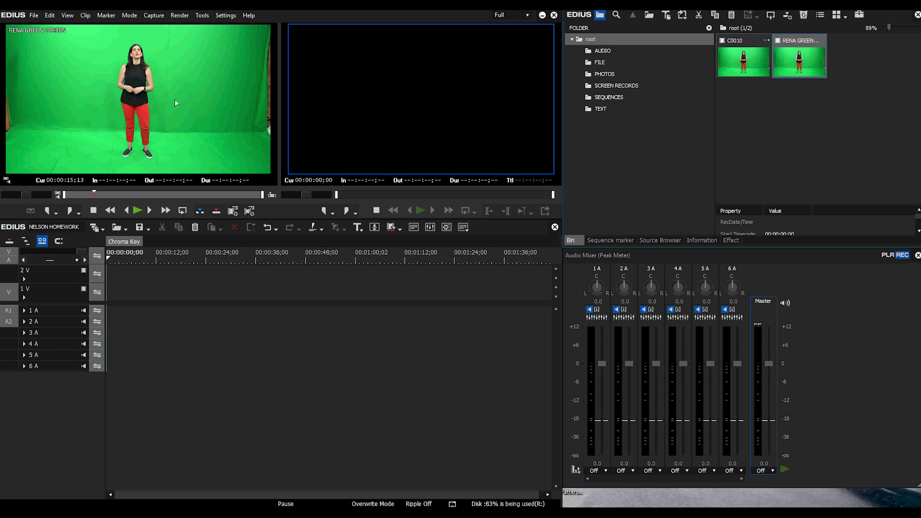
left_click(794, 116)
left_click(801, 61)
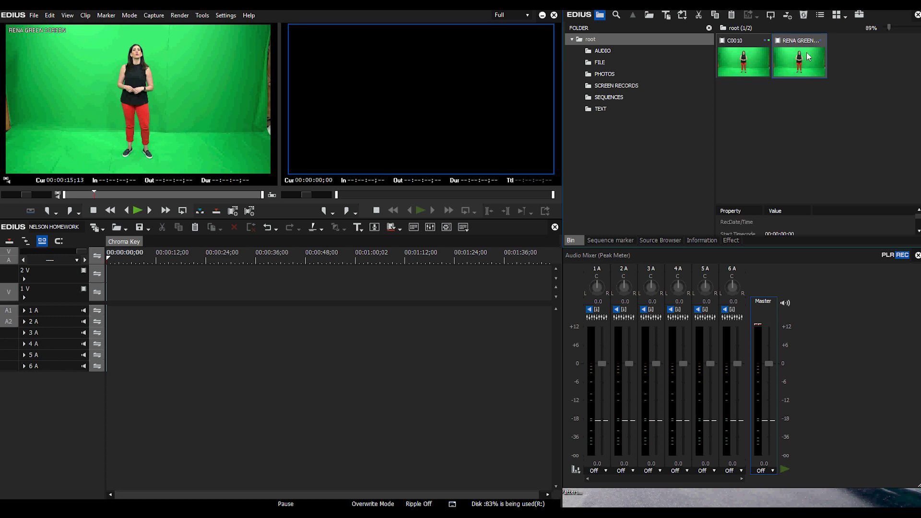
left_click_drag(805, 56, 108, 314)
left_click(160, 256)
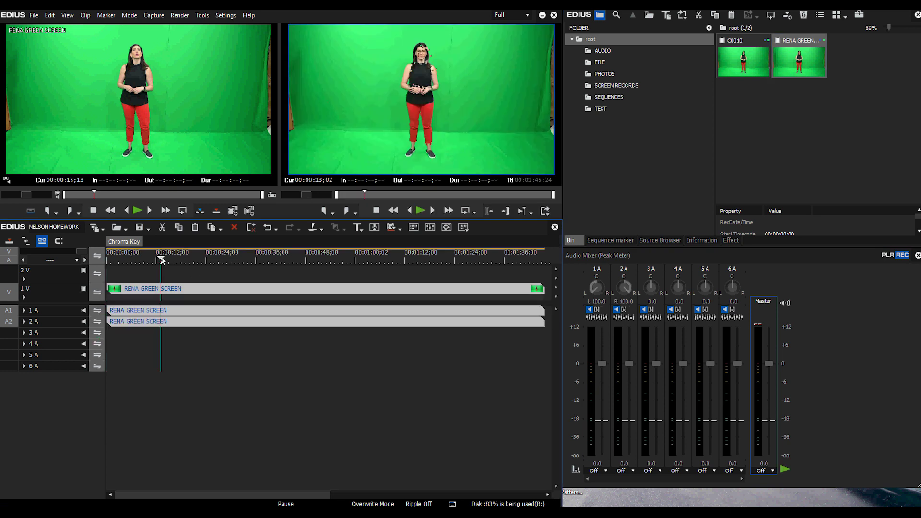
left_click(192, 272)
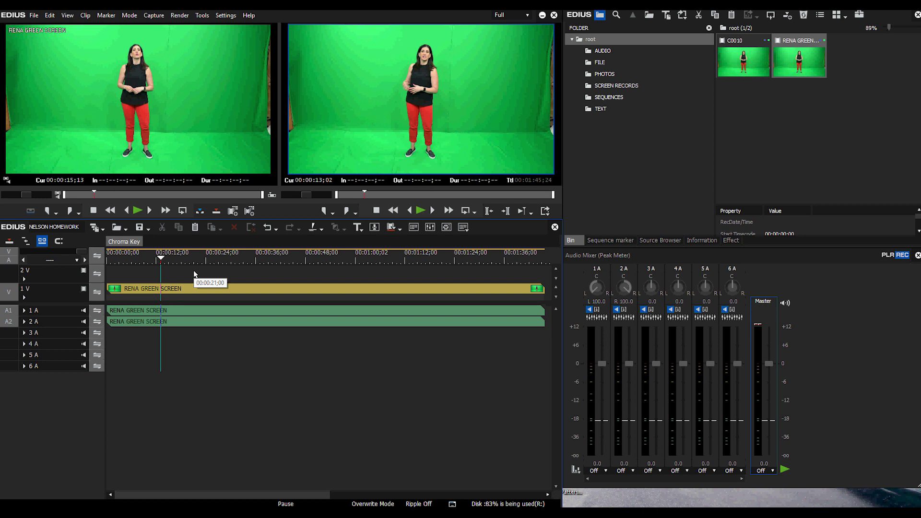
- Expand audio tracks 1A and 2A and select the clip with its audio
left_click(23, 322)
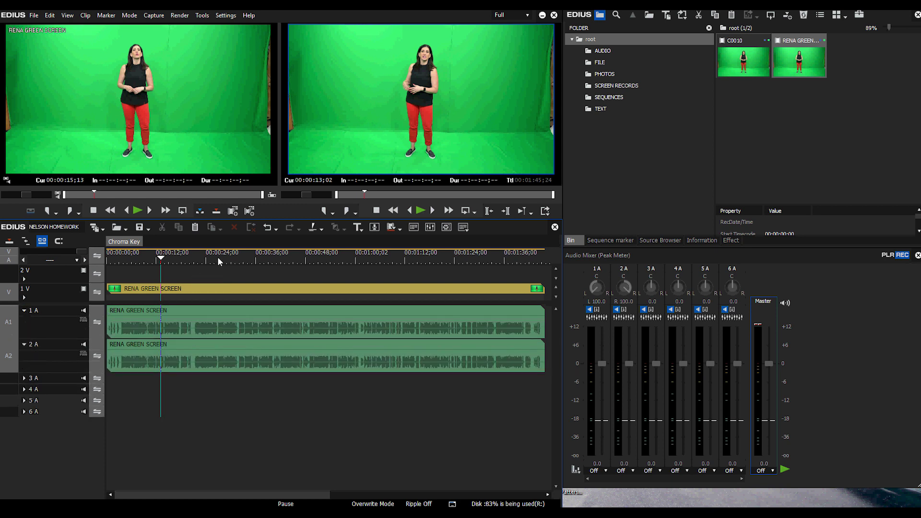
left_click(24, 311)
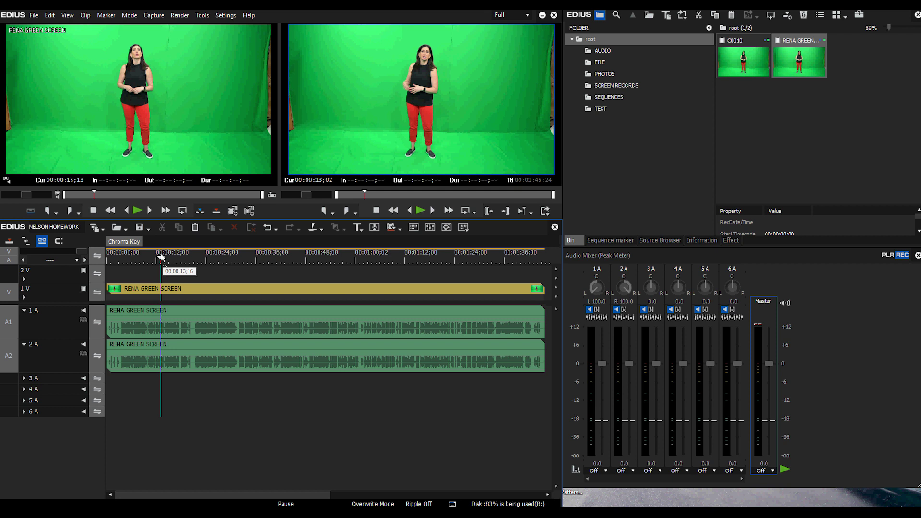
left_click(201, 289)
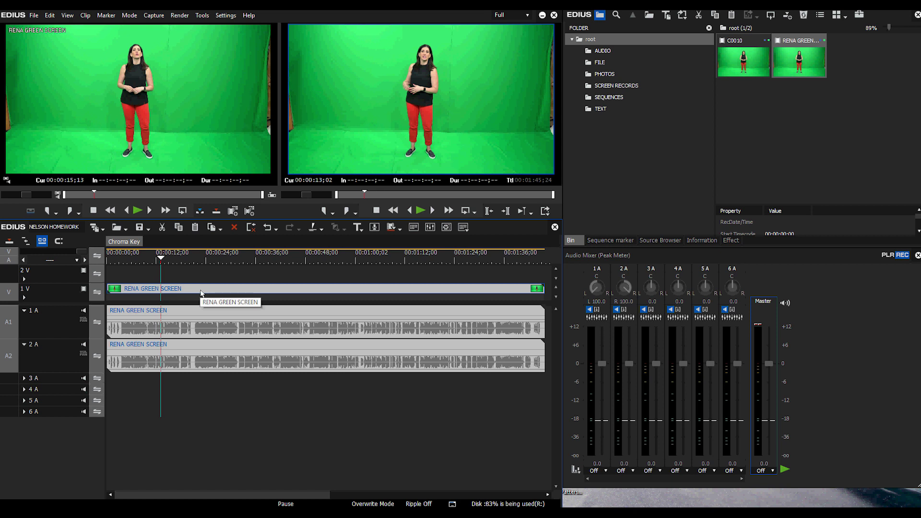
- Show the clip's information and open its Layouter settings with F7
left_click(705, 241)
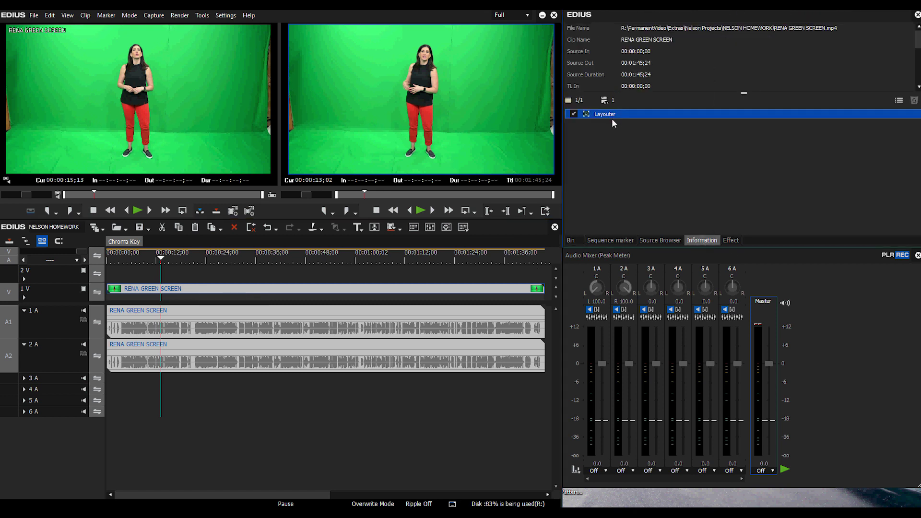
left_click(208, 284)
left_click(207, 290)
key("F7")
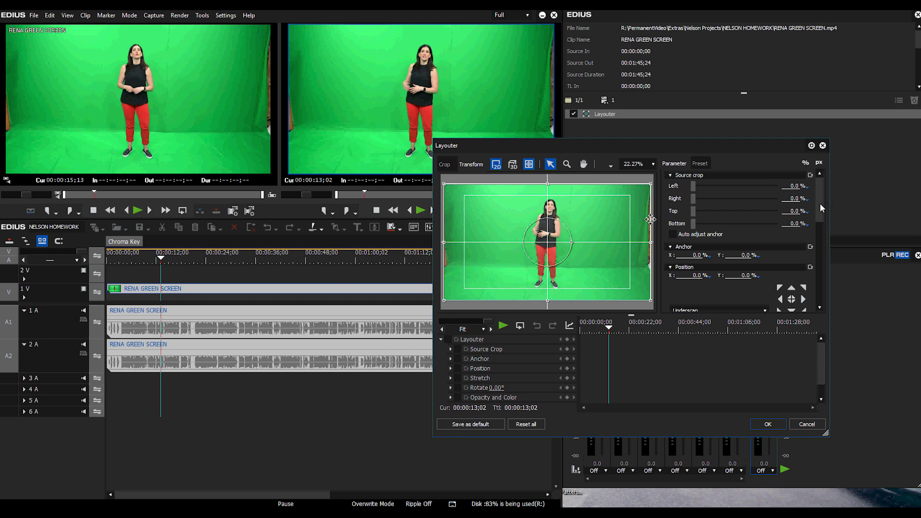
left_click_drag(820, 204, 820, 274)
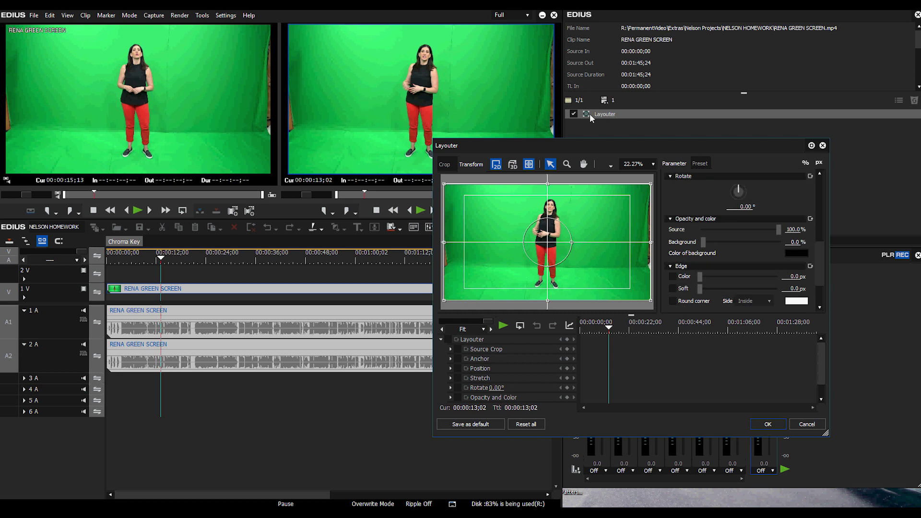
- Test-shift the image right, undo and redo it, then reset Position to fill the frame
left_click_drag(542, 230, 612, 231)
key("ctrl+z")
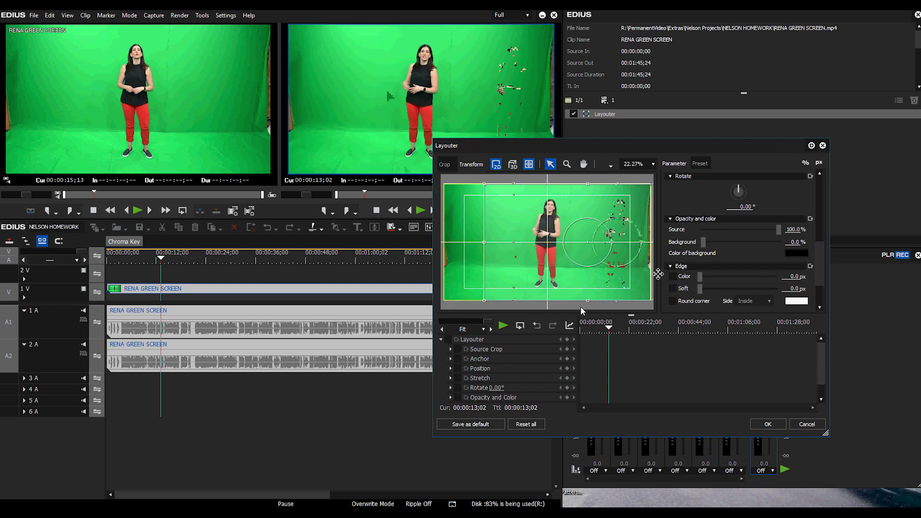
key("ctrl+y")
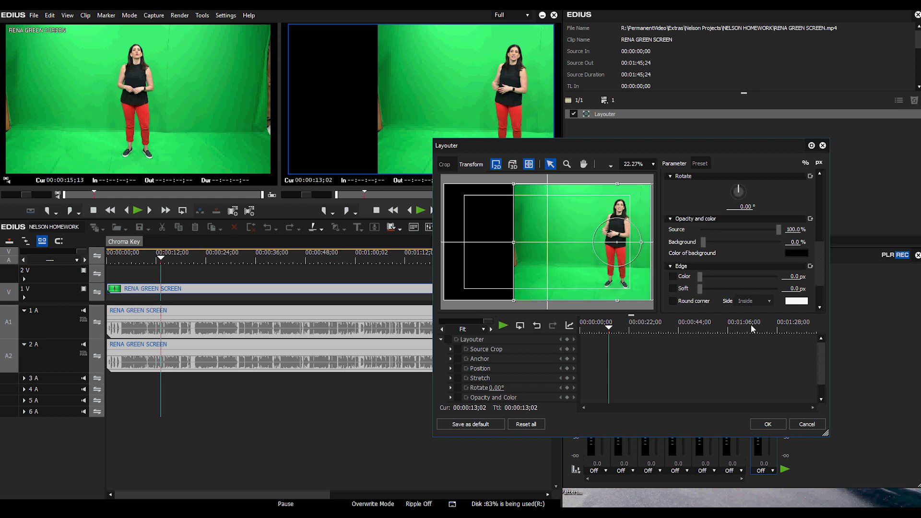
scroll(815, 264, "up", 5)
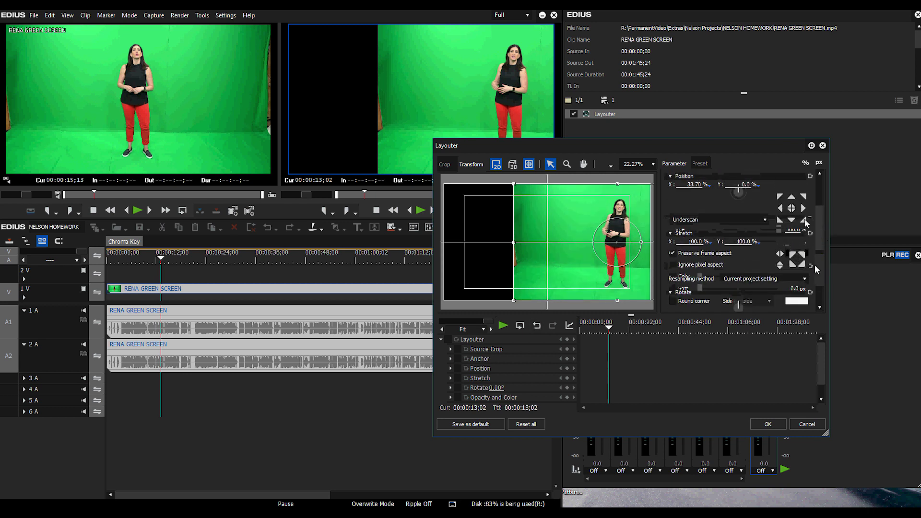
left_click(780, 209)
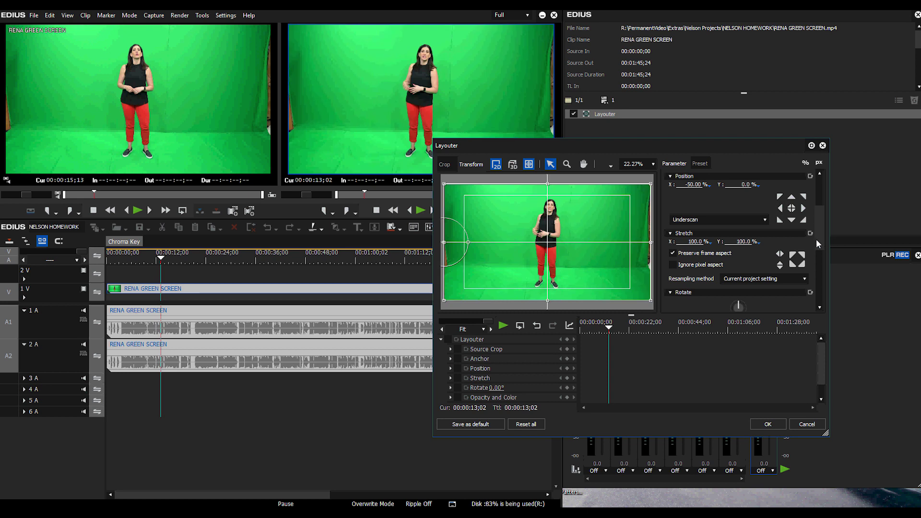
left_click_drag(819, 241, 821, 294)
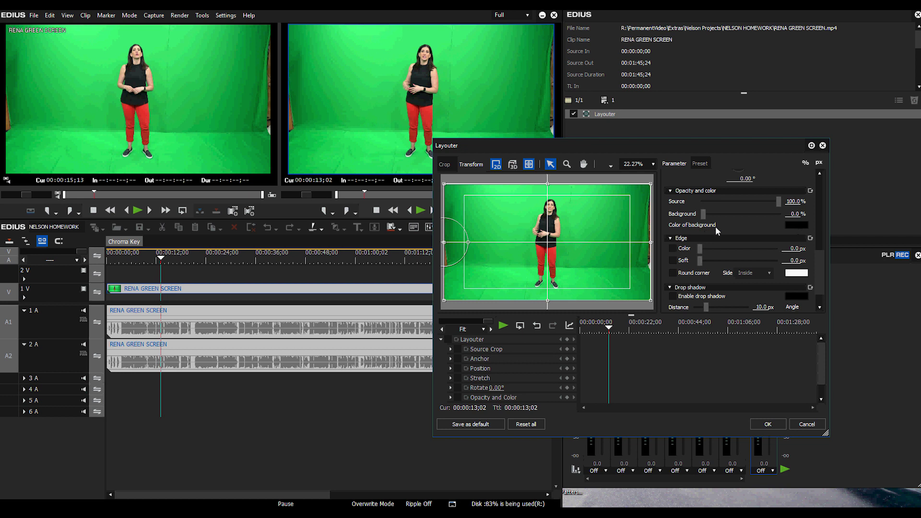
- Sample a bright green from the footage as background colour, set opacity 31.4%, and close Layouter
left_click(801, 224)
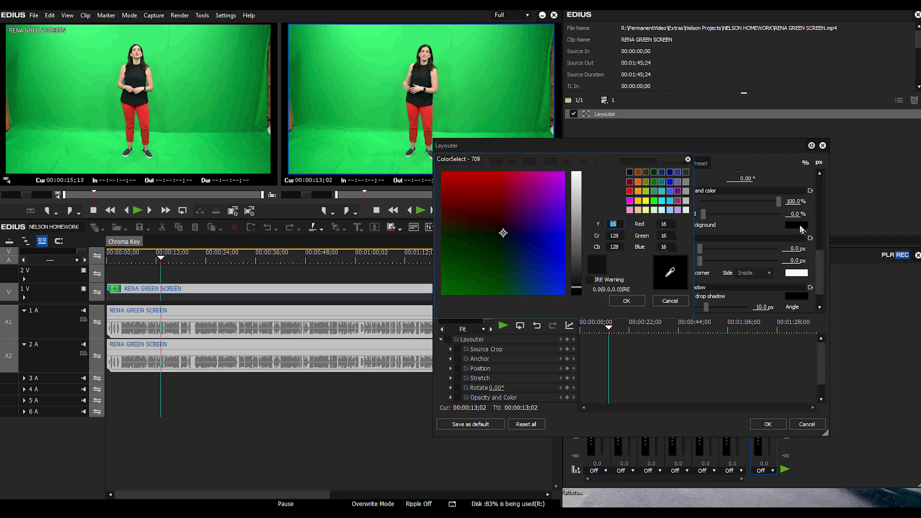
left_click(670, 272)
left_click(406, 123)
left_click(372, 100)
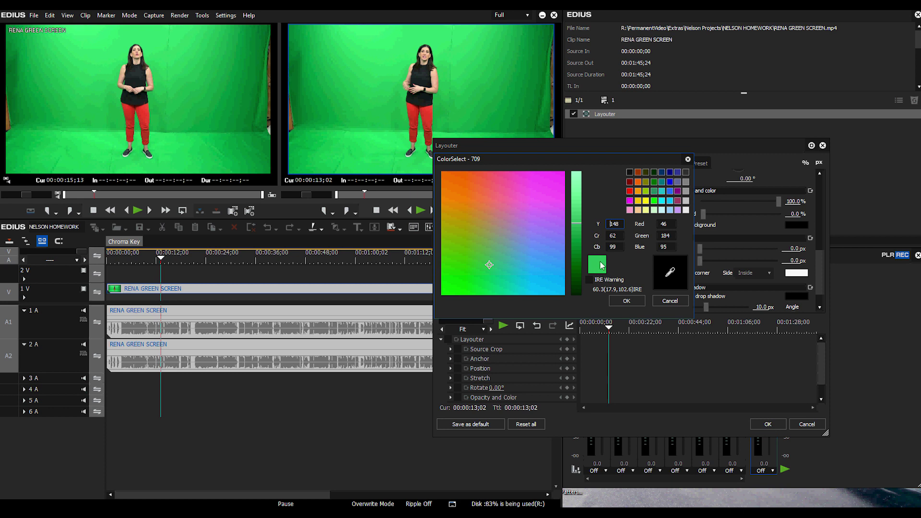
left_click(626, 302)
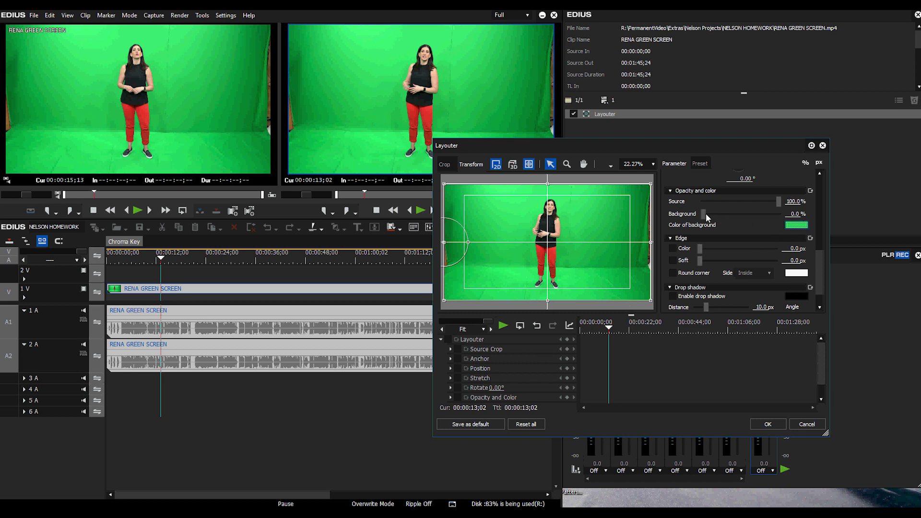
left_click_drag(704, 214, 782, 215)
left_click(759, 423)
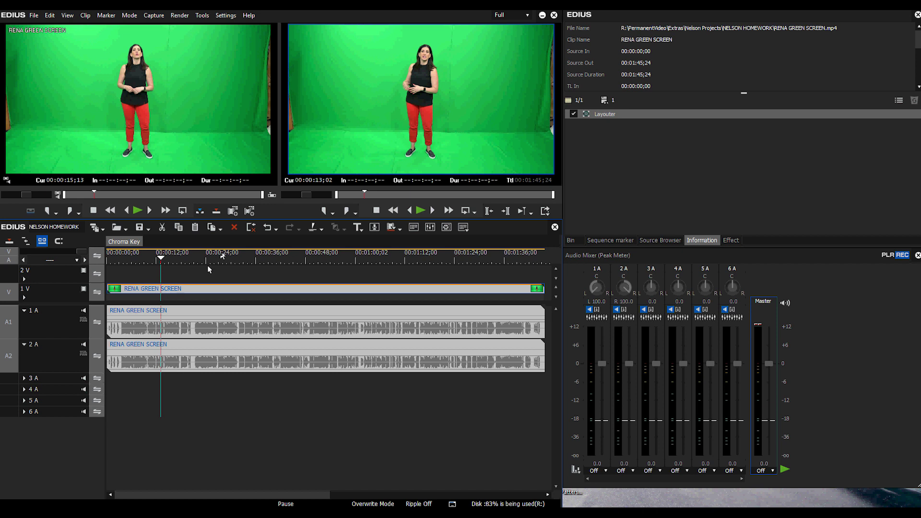
- Select all clips on the timeline and show the Effect palette
key("ctrl+a")
left_click(732, 241)
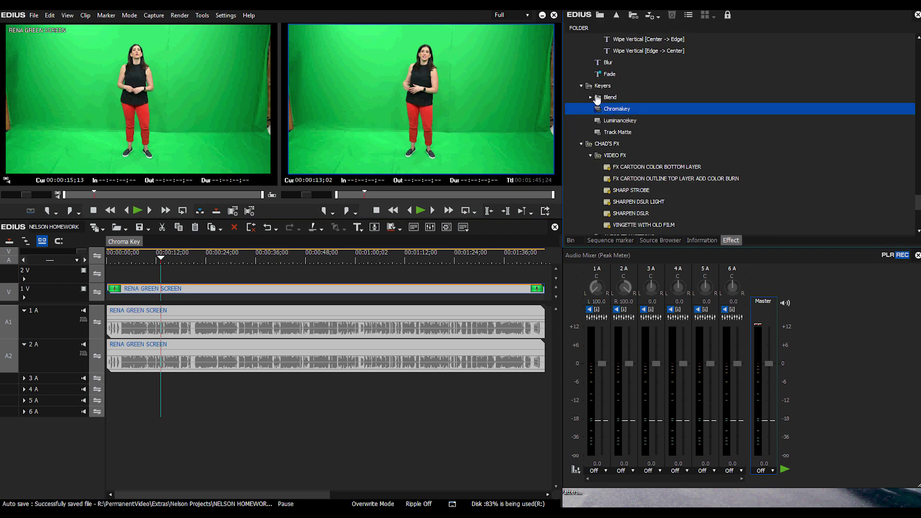
scroll(642, 103, "up", 10)
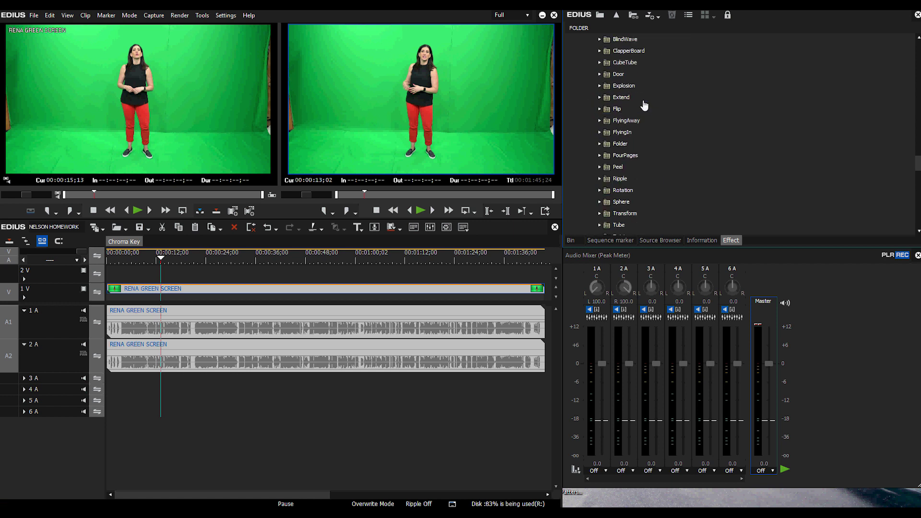
scroll(641, 103, "down", 10)
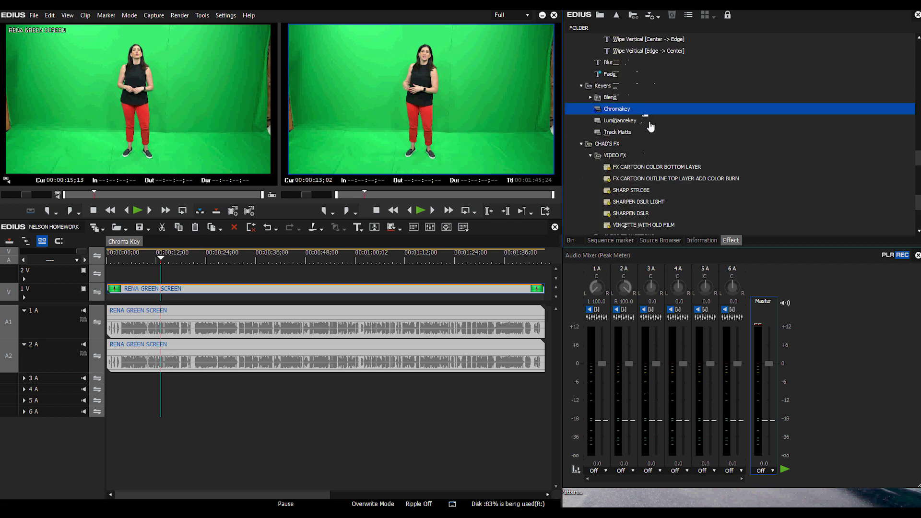
- Expand the Keyers folder and select the Chromakey effect
left_click(604, 86)
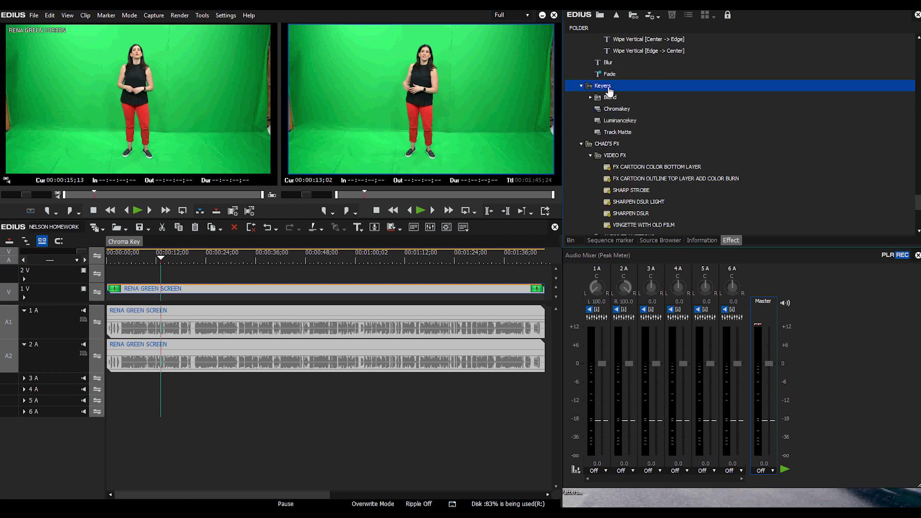
left_click(616, 110)
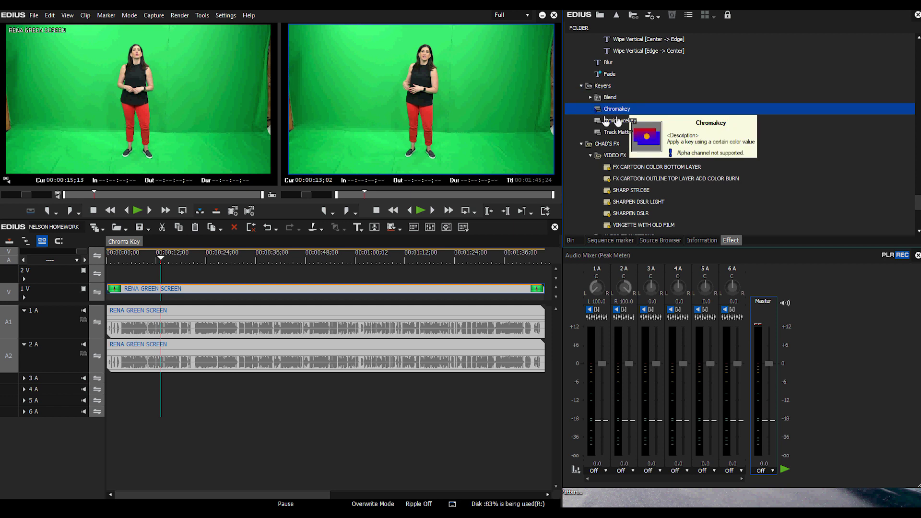
left_click(618, 123)
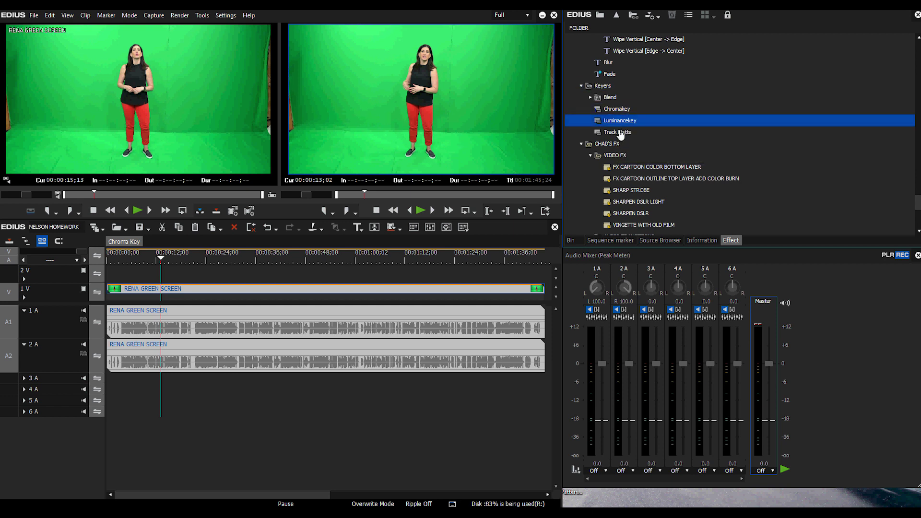
left_click(625, 110, "ctrl")
left_click(624, 111)
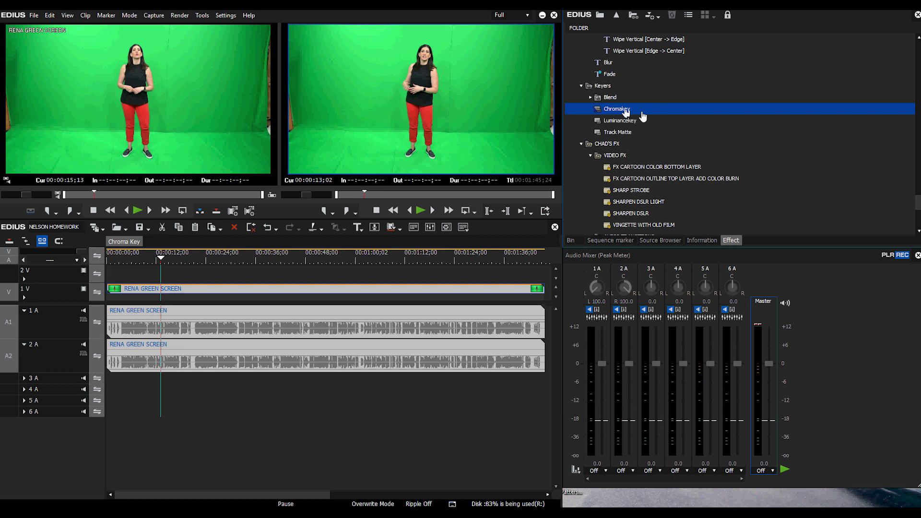
left_click(619, 121)
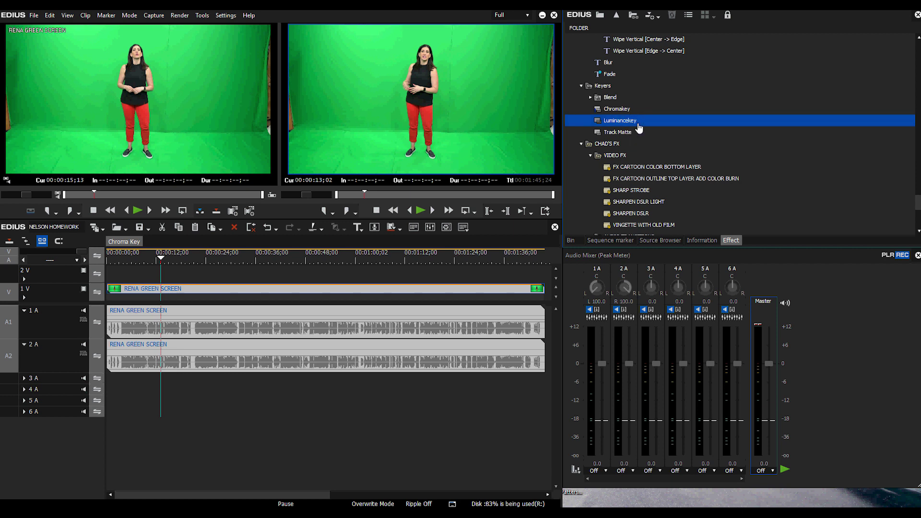
mouse_move(636, 126)
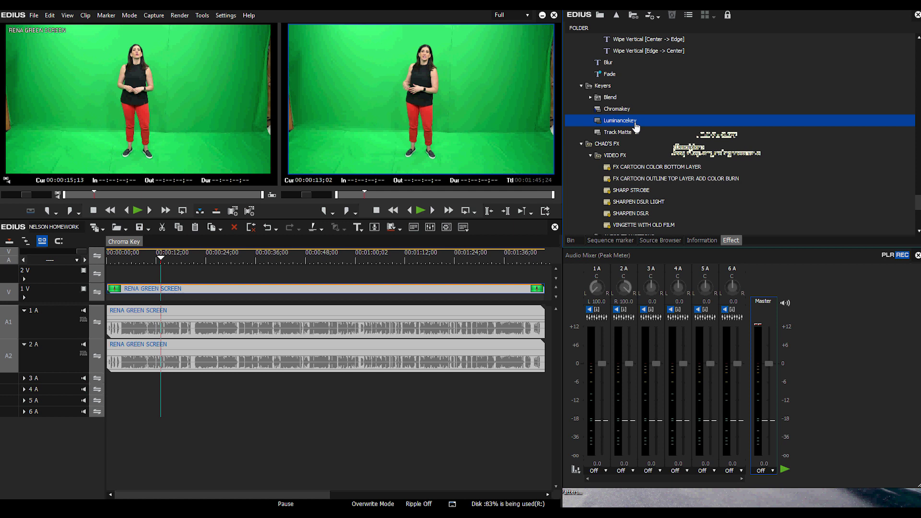
left_click(623, 112)
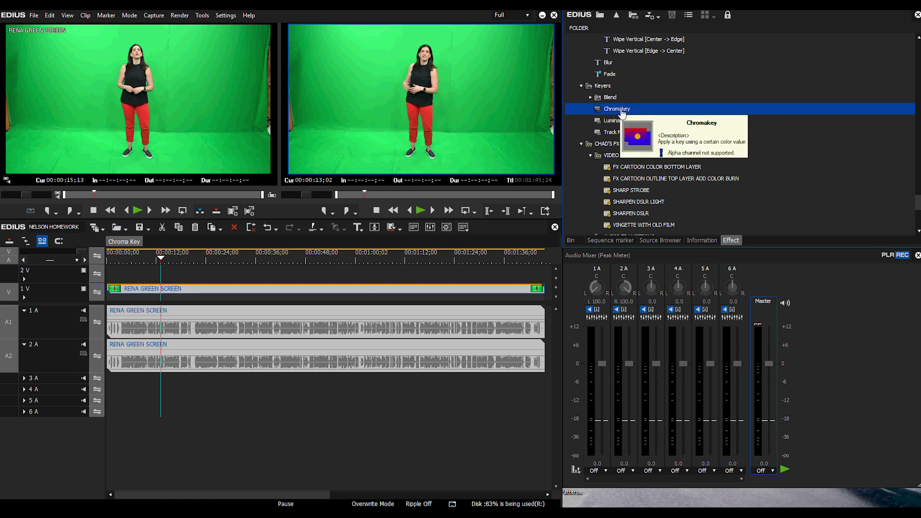
left_click_drag(623, 112, 209, 298)
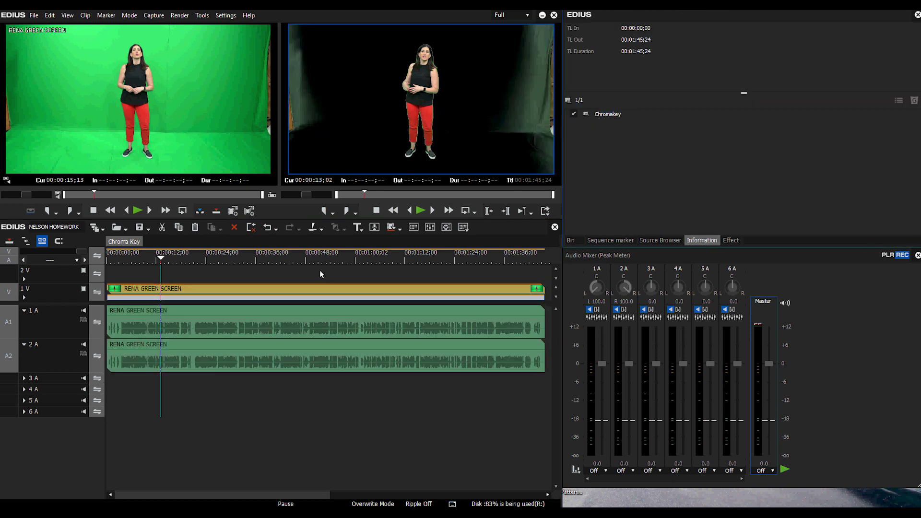
left_click(312, 289)
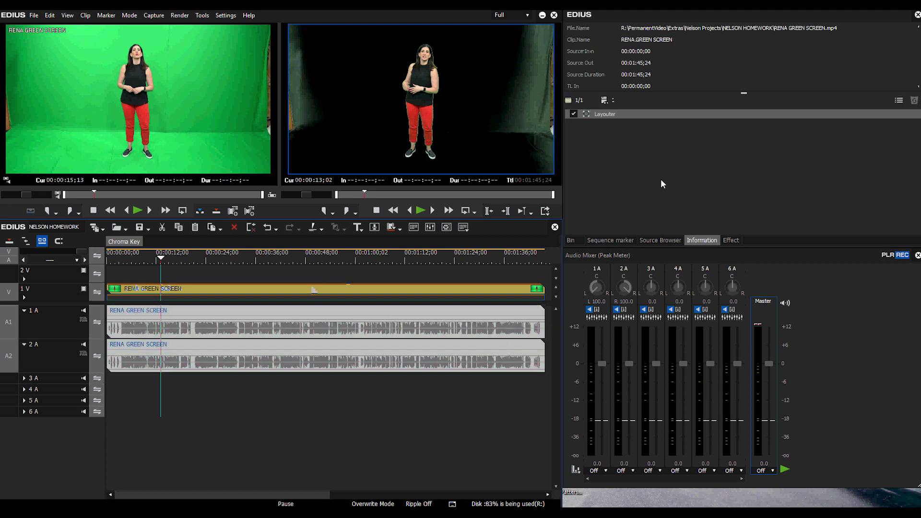
left_click(253, 304)
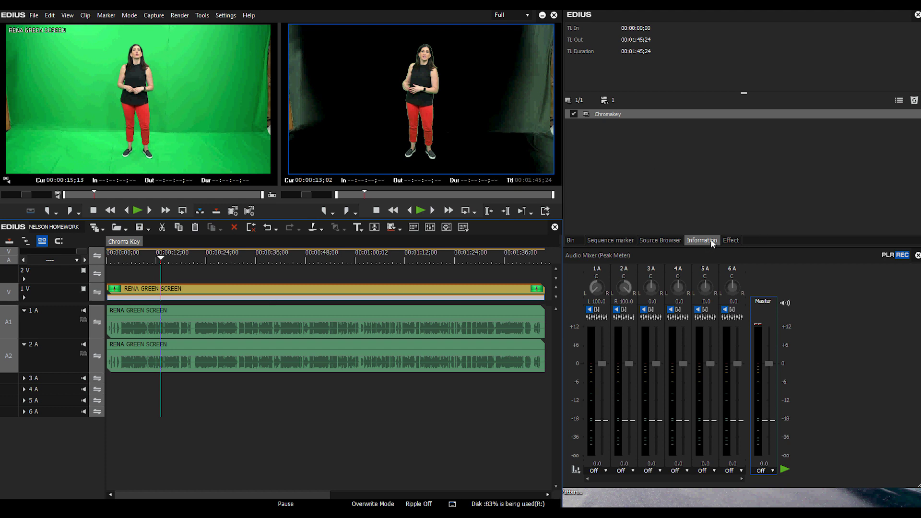
- Open Chromakey settings and sample the green backdrop as key colour (Range 32, Power 42)
double_click(613, 115)
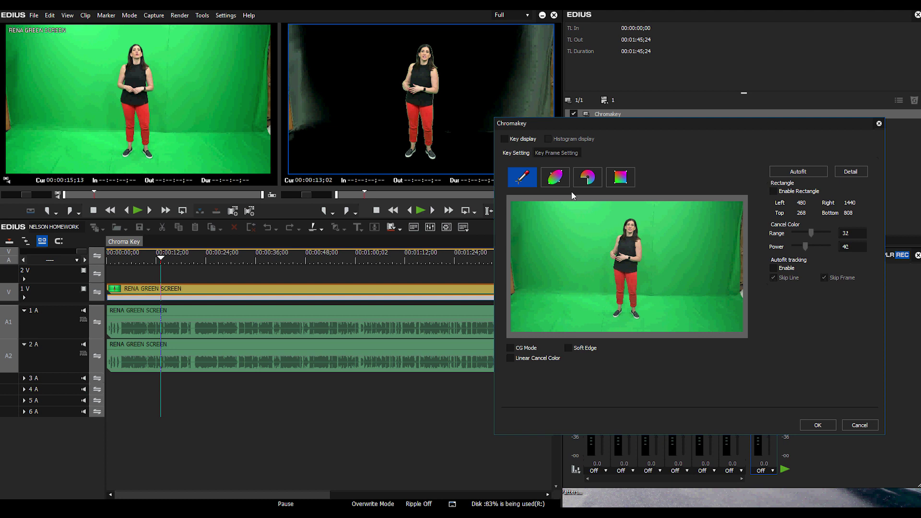
left_click(602, 277)
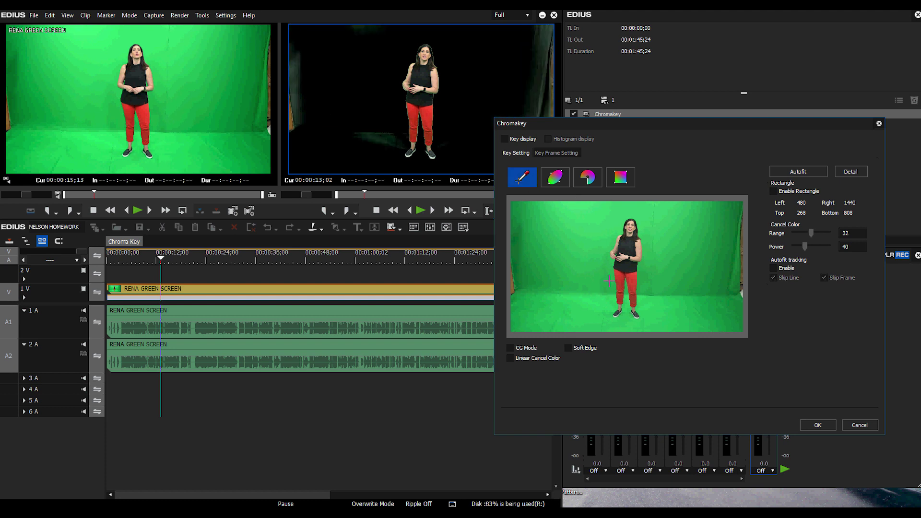
left_click(590, 254)
left_click(574, 230)
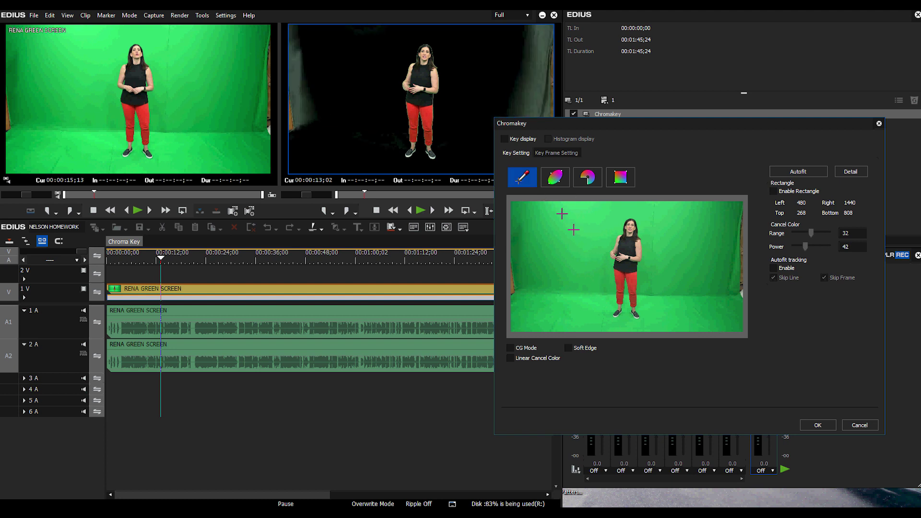
left_click(527, 223)
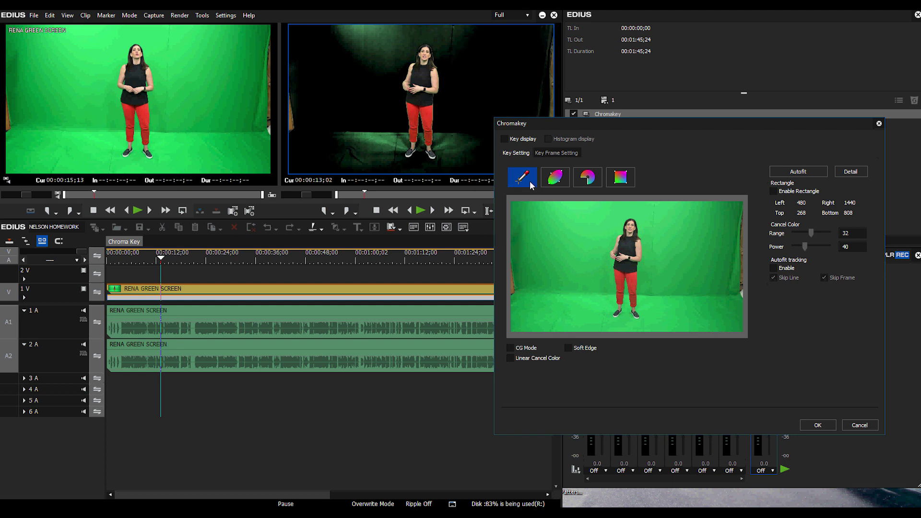
left_click(620, 283)
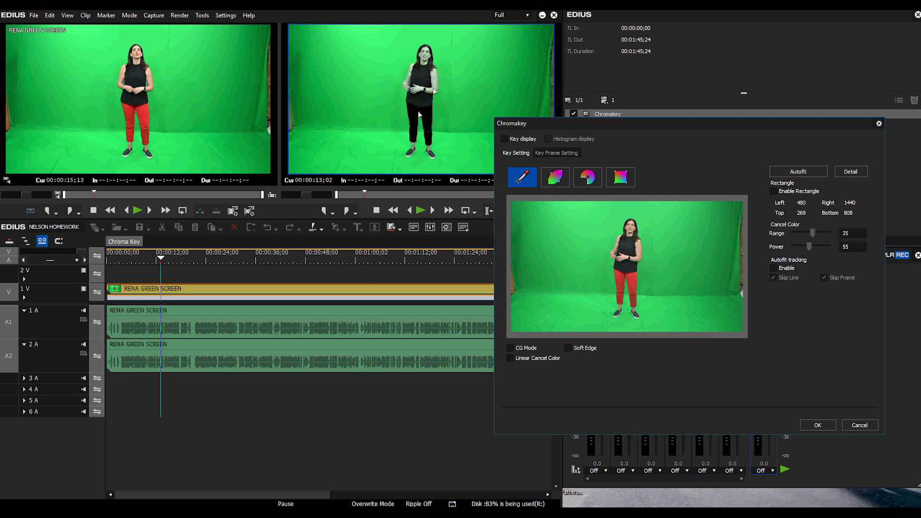
left_click(570, 241)
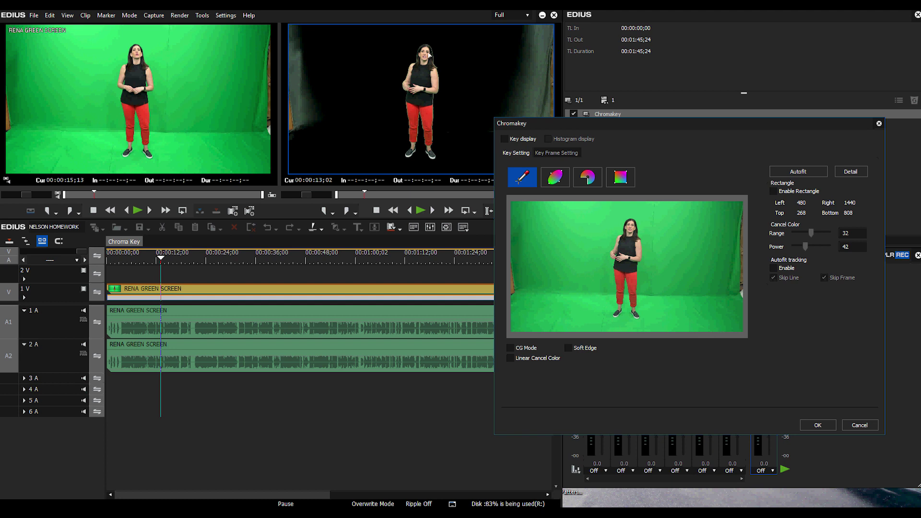
- Enable Soft Edge and tune Y, Chroma Base 252, Luma Base and Chroma Range 29 in Detail
left_click(568, 346)
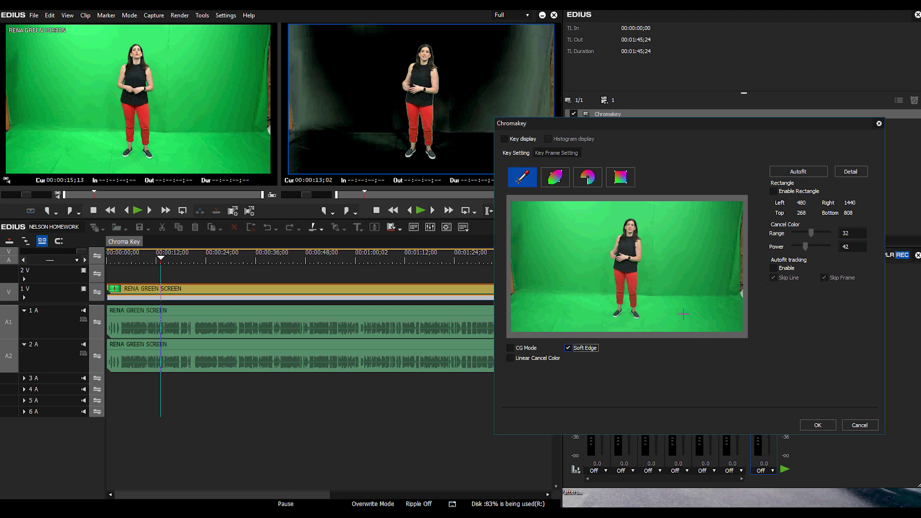
left_click(850, 172)
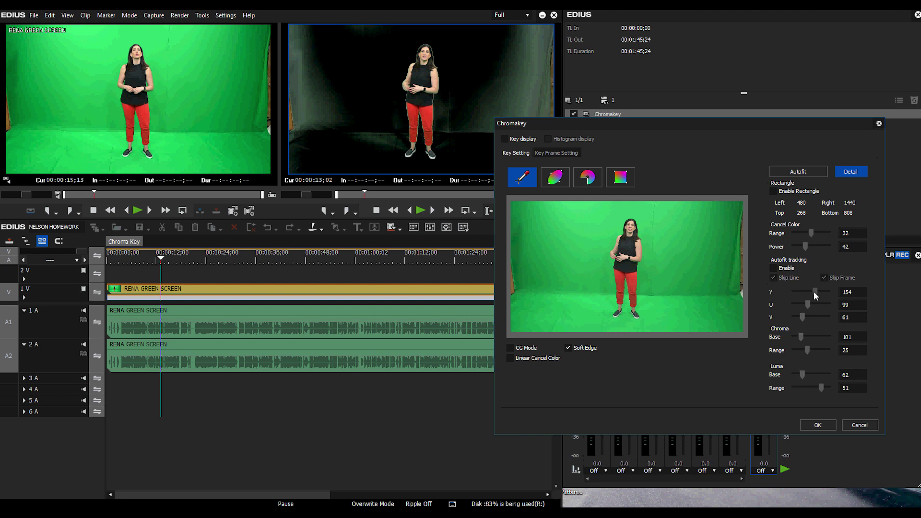
left_click_drag(813, 291, 807, 305)
left_click_drag(802, 337, 808, 353)
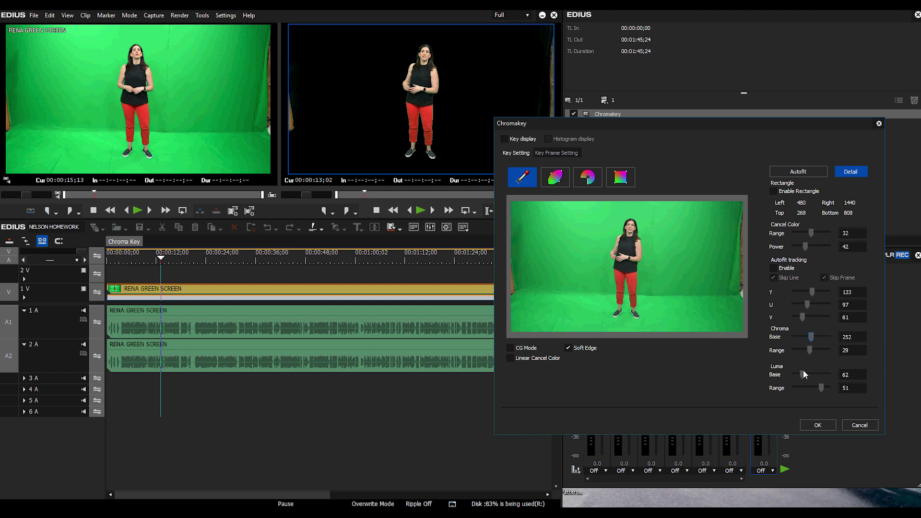
left_click_drag(807, 373, 801, 372)
left_click_drag(809, 350, 810, 350)
left_click(504, 139)
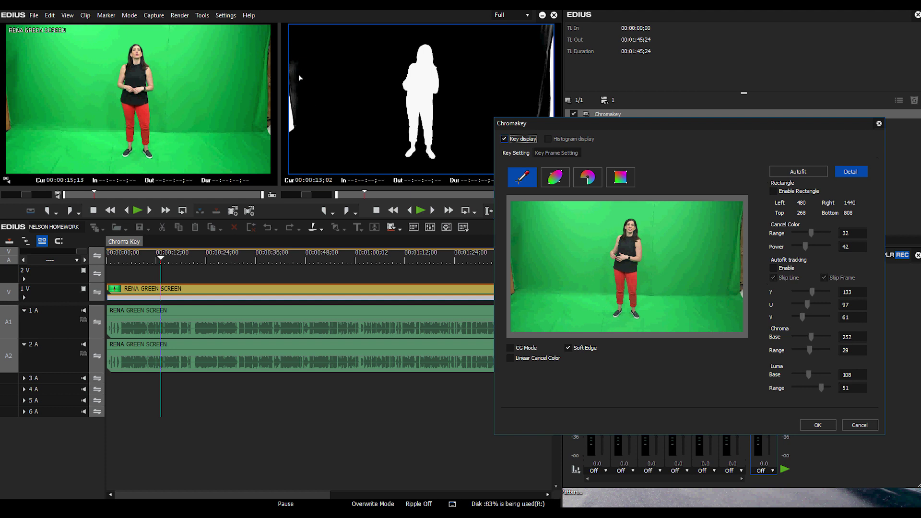
left_click(183, 249)
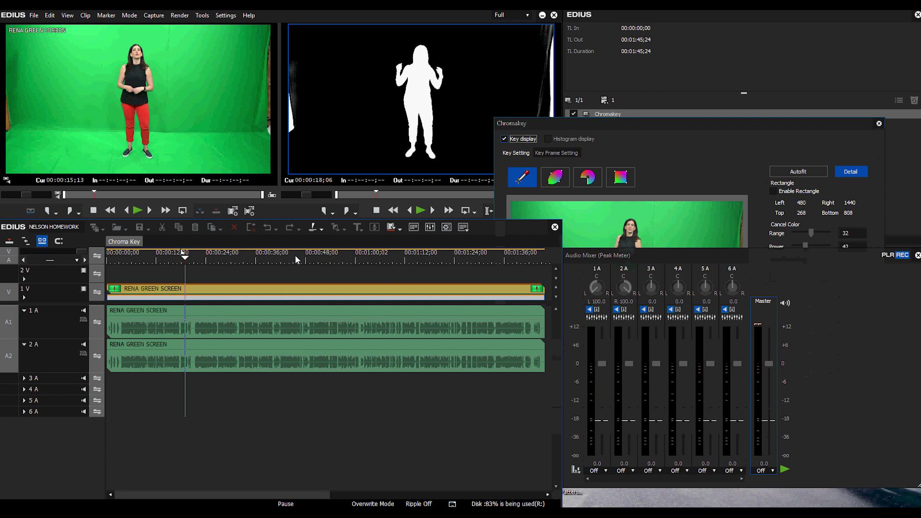
left_click(323, 250)
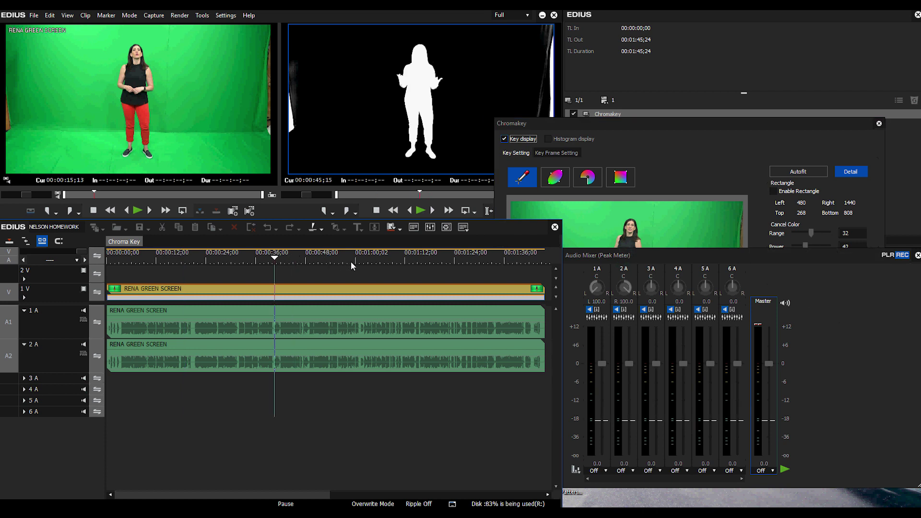
left_click(419, 258)
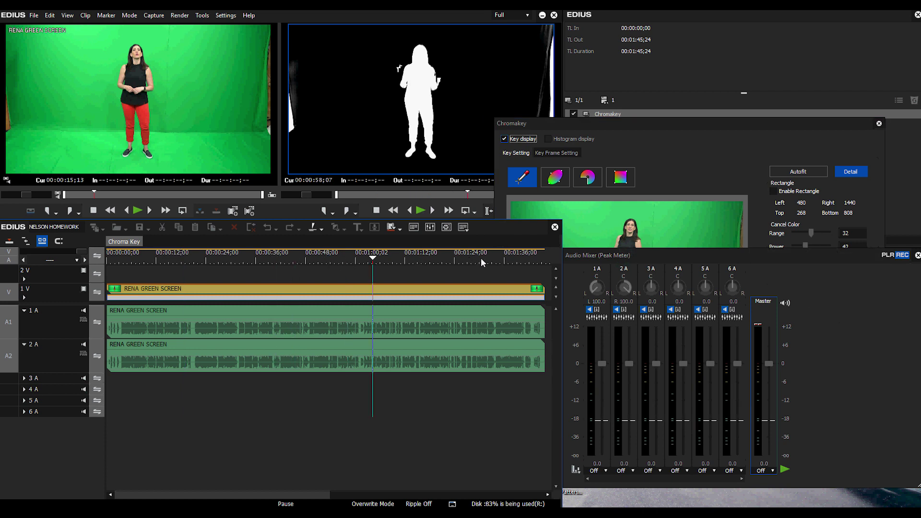
left_click(470, 259)
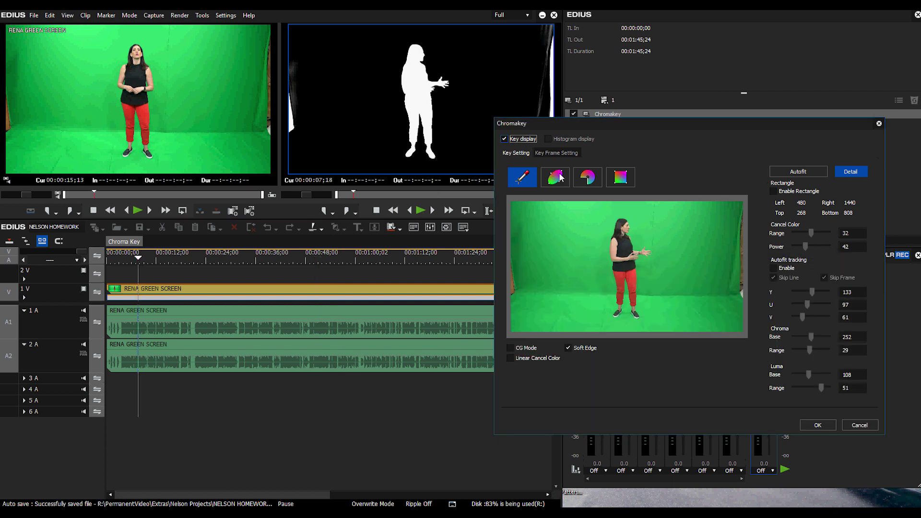
left_click(505, 139)
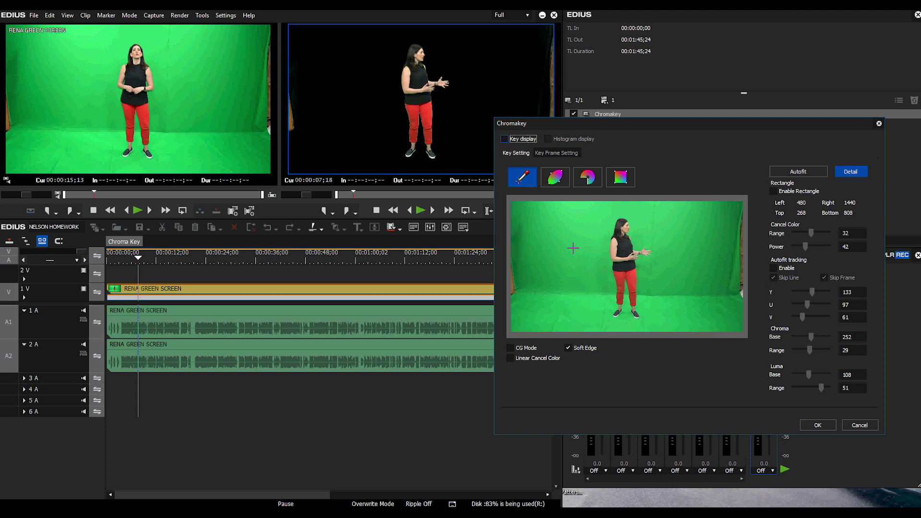
- On the colour wheel, move the Focus2 point and shrink the key circle radius from 30.01 to 25.71
left_click(555, 177)
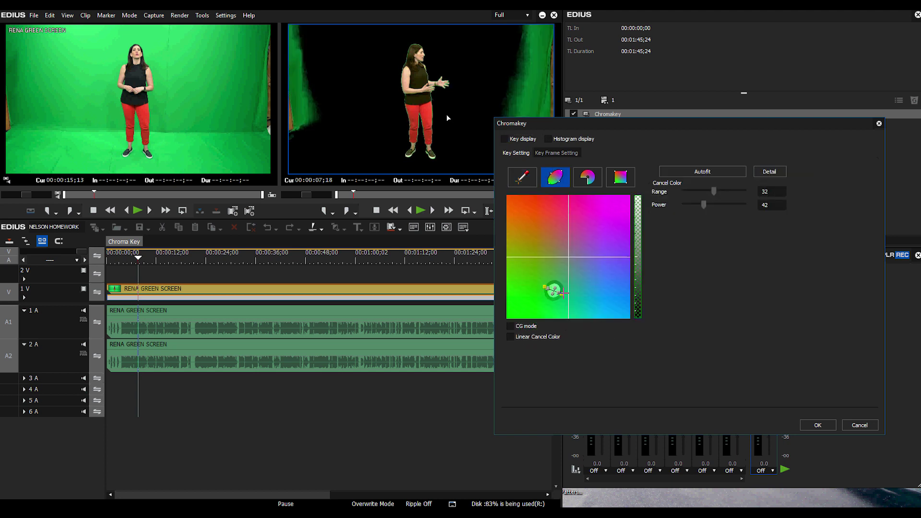
left_click(769, 174)
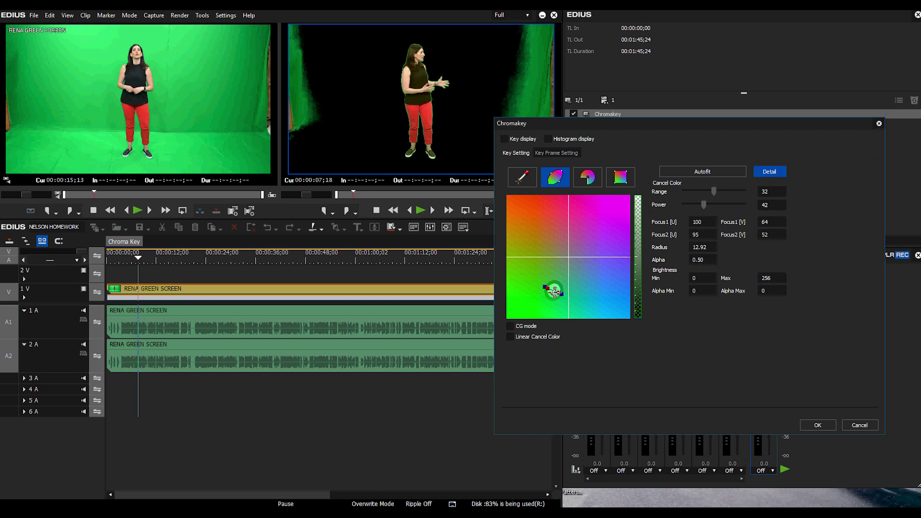
mouse_move(554, 291)
left_mouse_down()
mouse_move(543, 299)
mouse_move(554, 297)
mouse_move(543, 277)
left_mouse_up()
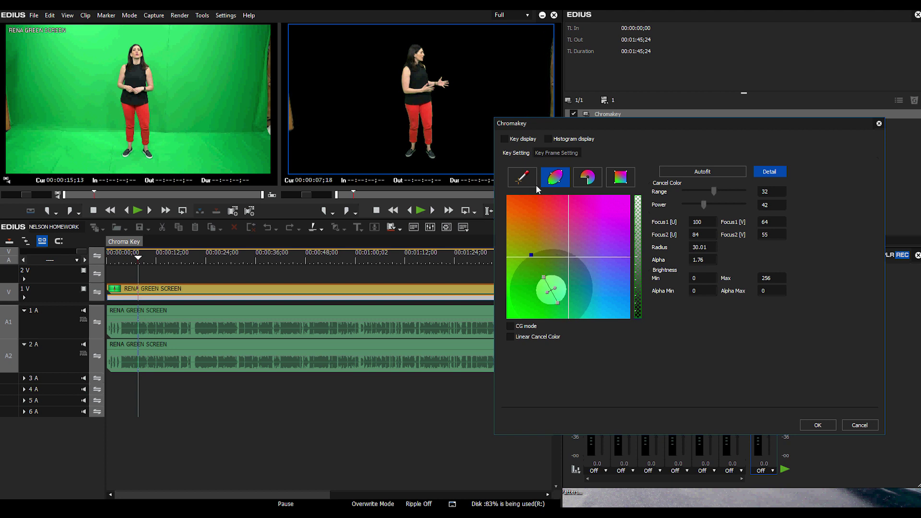
left_click(505, 139)
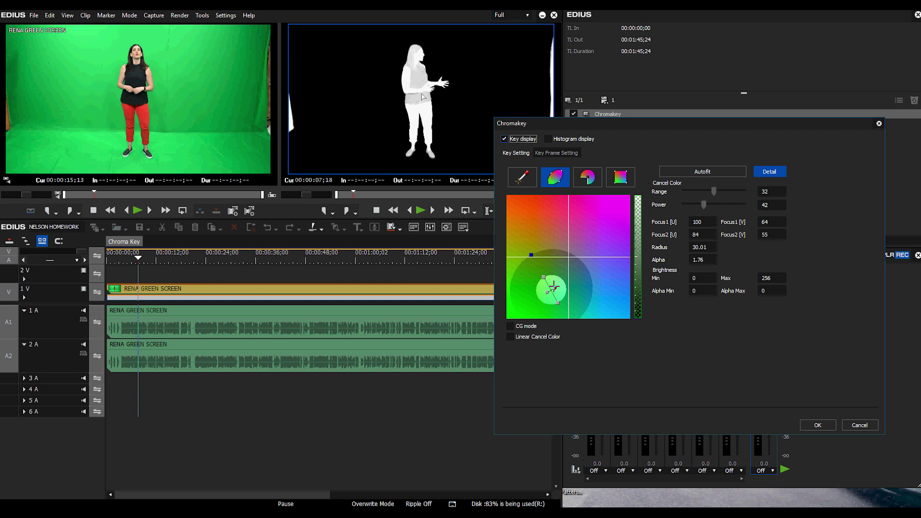
left_click_drag(544, 278, 545, 278)
left_click(505, 139)
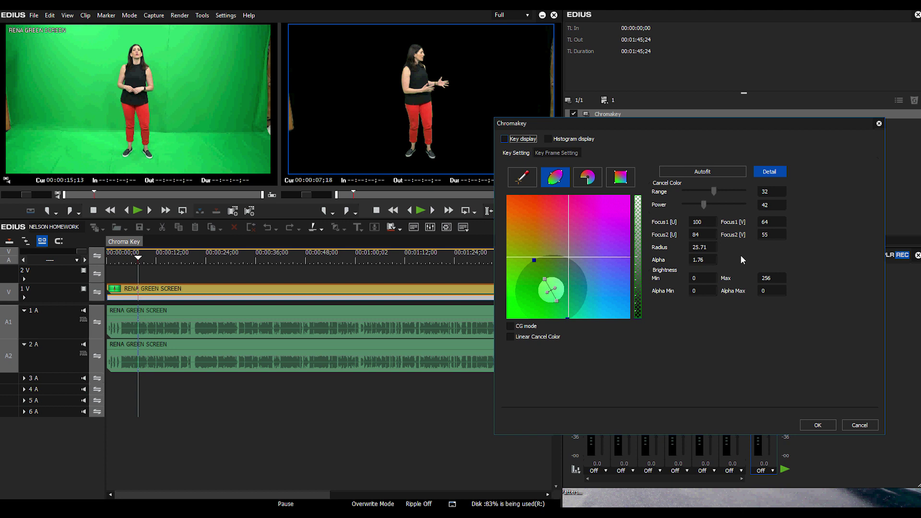
- Lower Focus1 [U] from 111 to 103, comparing the matte against the keyed image
left_click(707, 224)
left_click(704, 224)
scroll(704, 224, "up", 10)
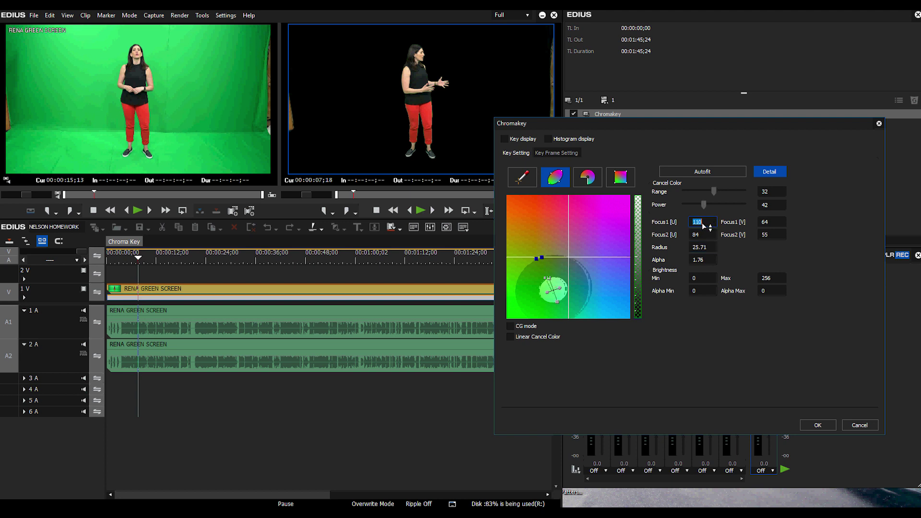
scroll(703, 225, "up", 6)
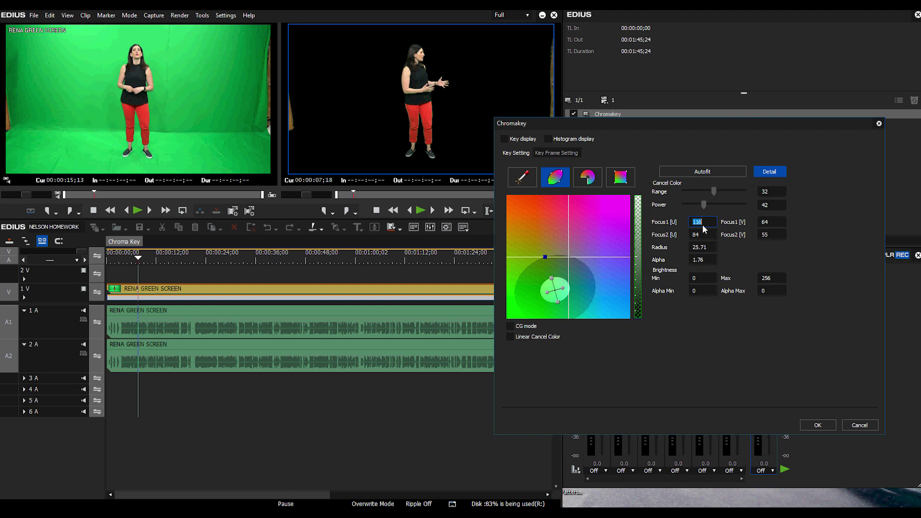
scroll(705, 226, "down", 5)
left_click(504, 139)
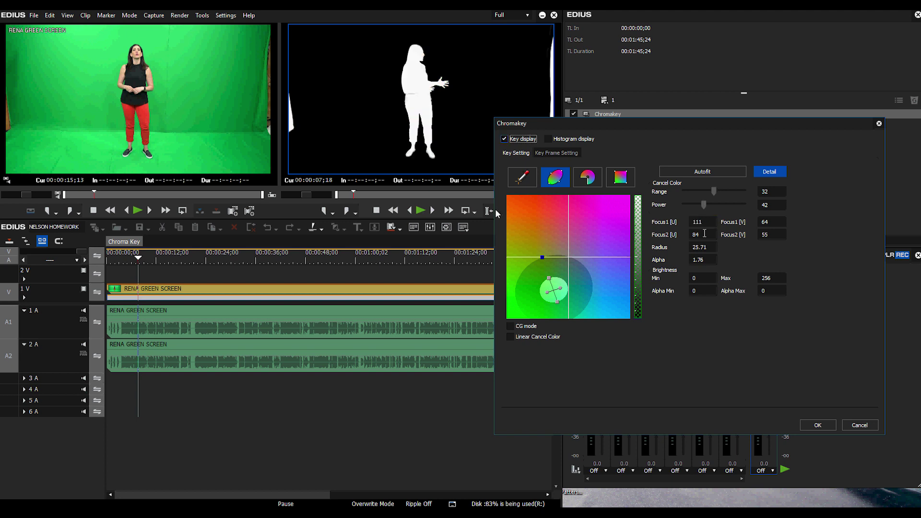
left_click(706, 223)
scroll(710, 223, "down", 7)
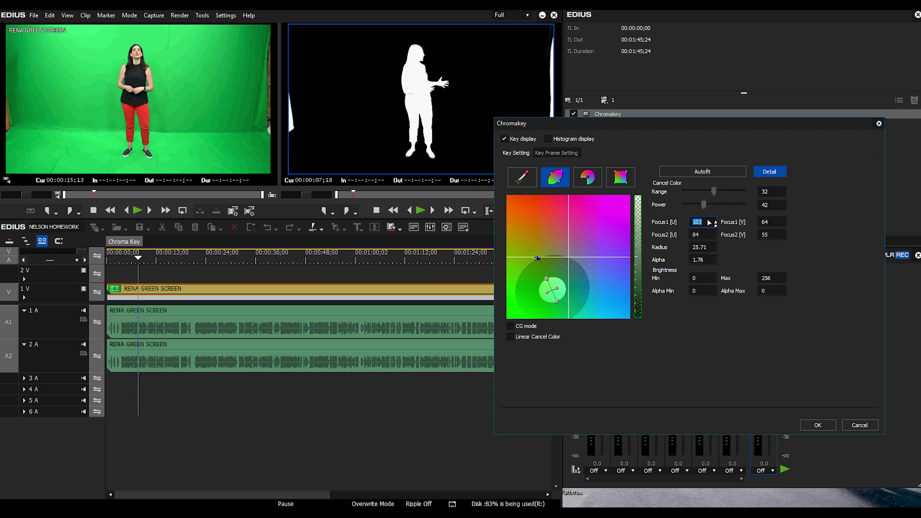
left_click(504, 139)
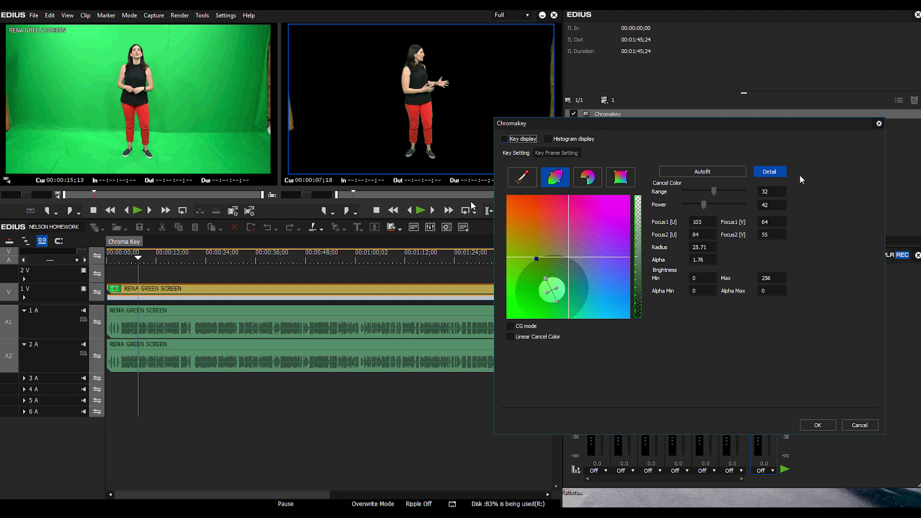
- Hide the detail parameters, toggle the matte view, and return to the sampled-colour key settings
left_click(773, 172)
left_click(460, 192)
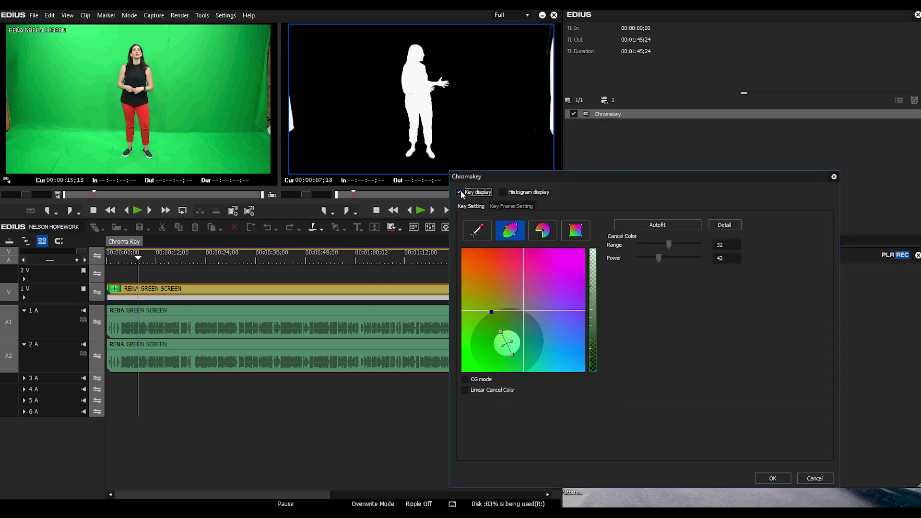
left_click(460, 193)
left_click(477, 231)
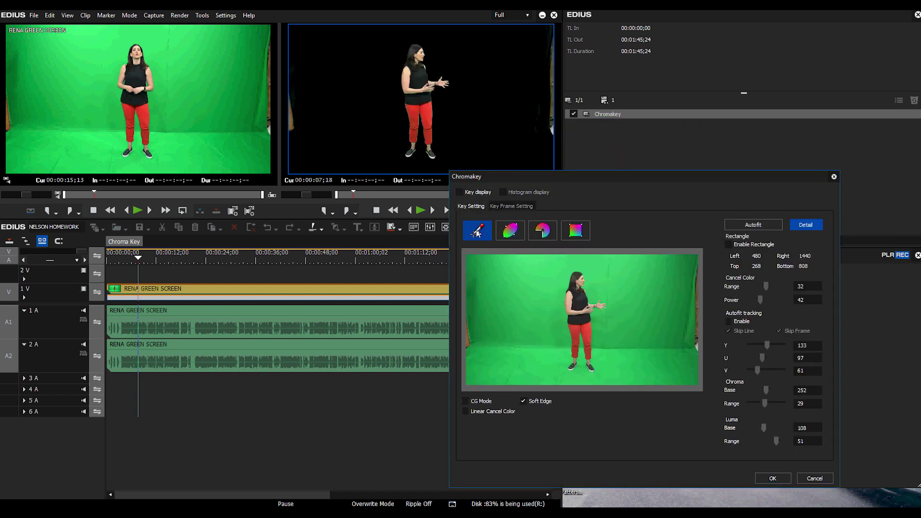
- Enable the key rectangle and redraw it at Left 152, Right 1732, Top 0, Bottom 1072
left_click(728, 244)
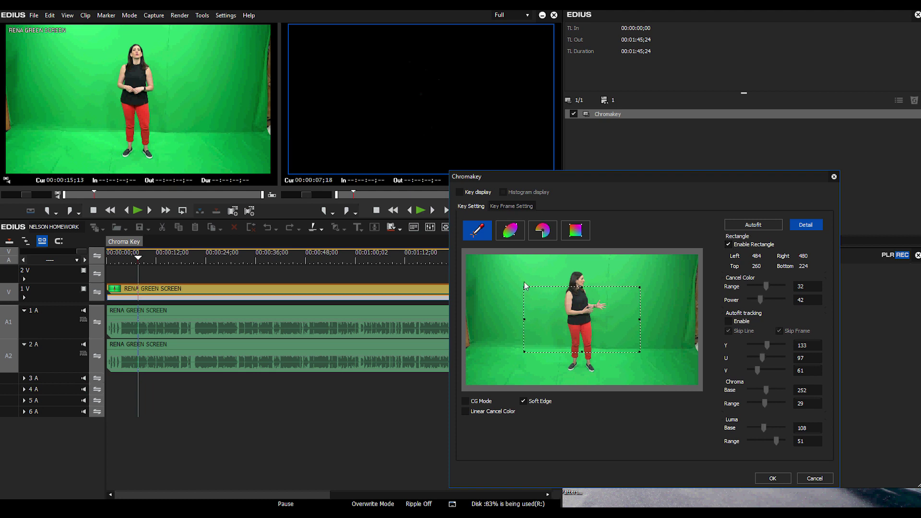
left_click(524, 285)
left_click_drag(501, 263, 667, 384)
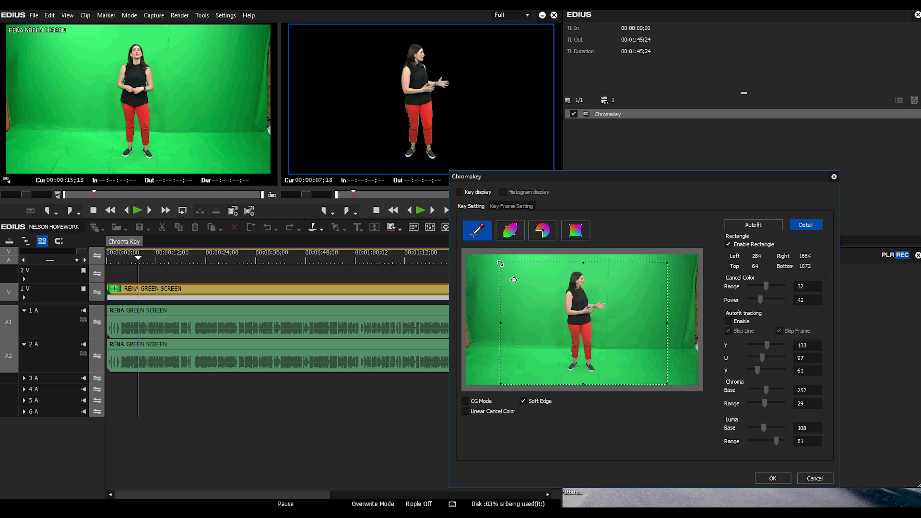
left_click_drag(500, 263, 492, 255)
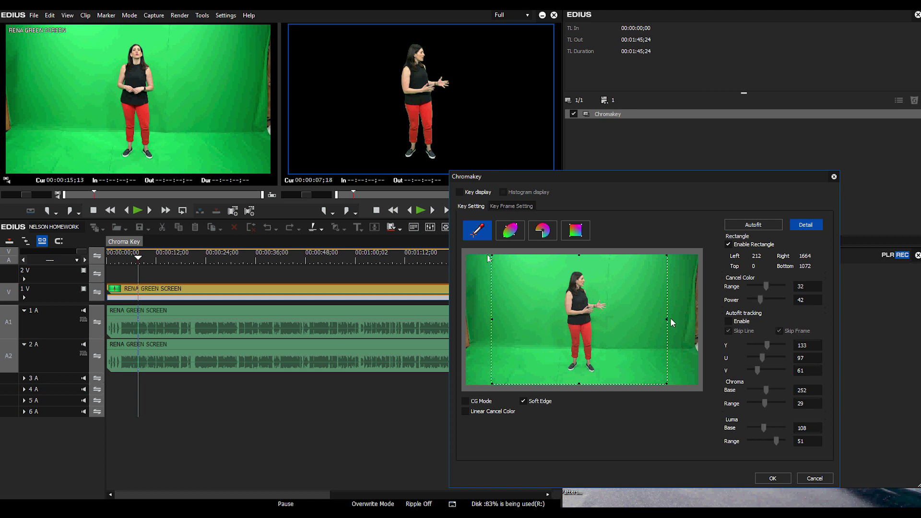
left_click_drag(667, 319, 675, 319)
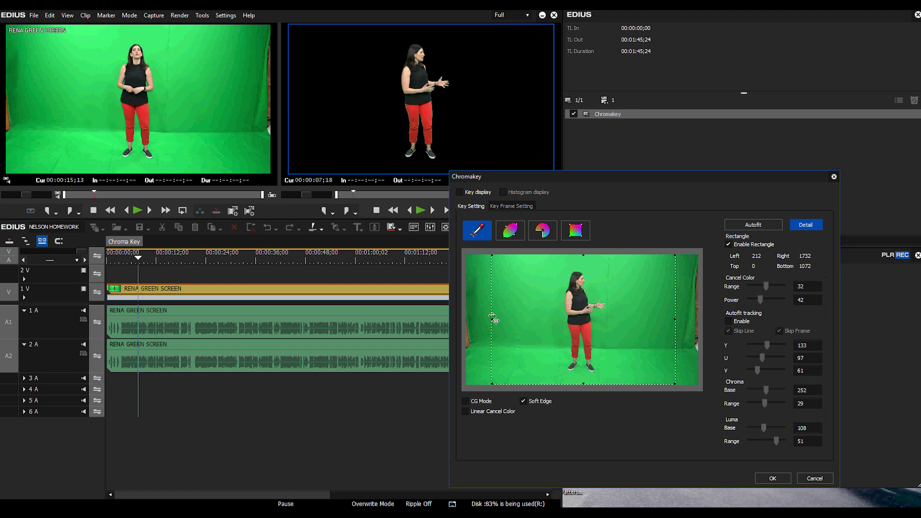
left_click_drag(492, 321, 484, 320)
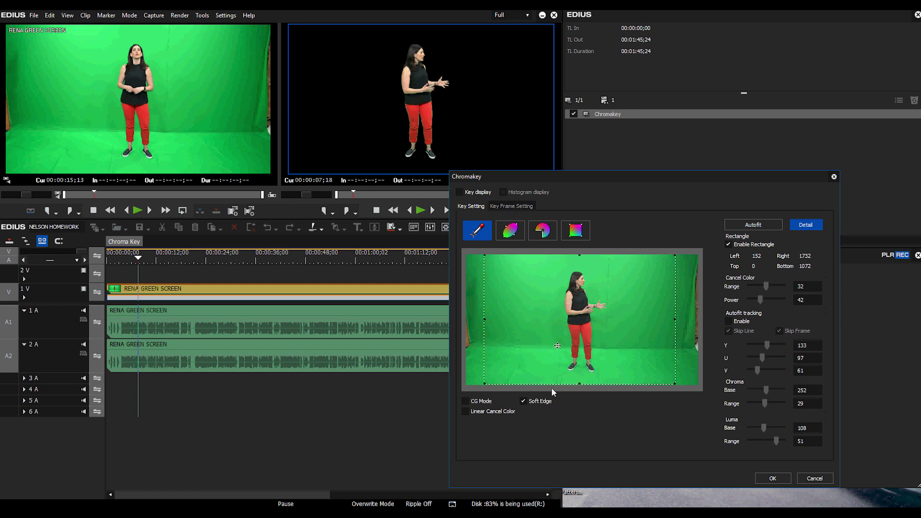
left_click(510, 231)
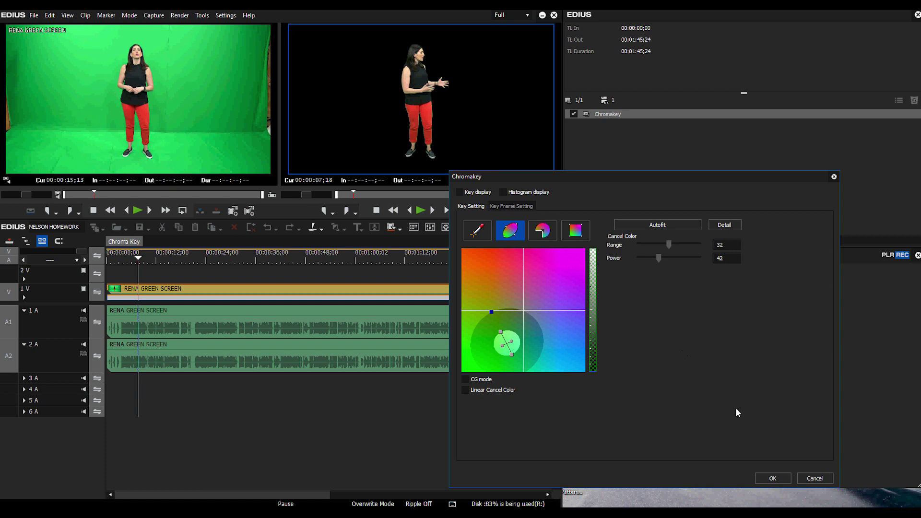
- Confirm the Chromakey, scrub the timeline to check the keyed woman, then select RENA GREEN SCREEN
left_click(765, 479)
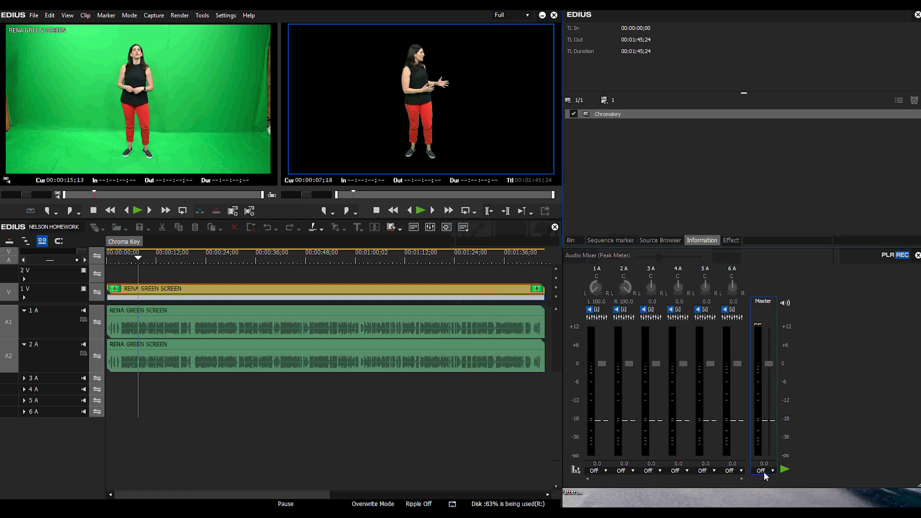
left_click(248, 260)
left_click(414, 259)
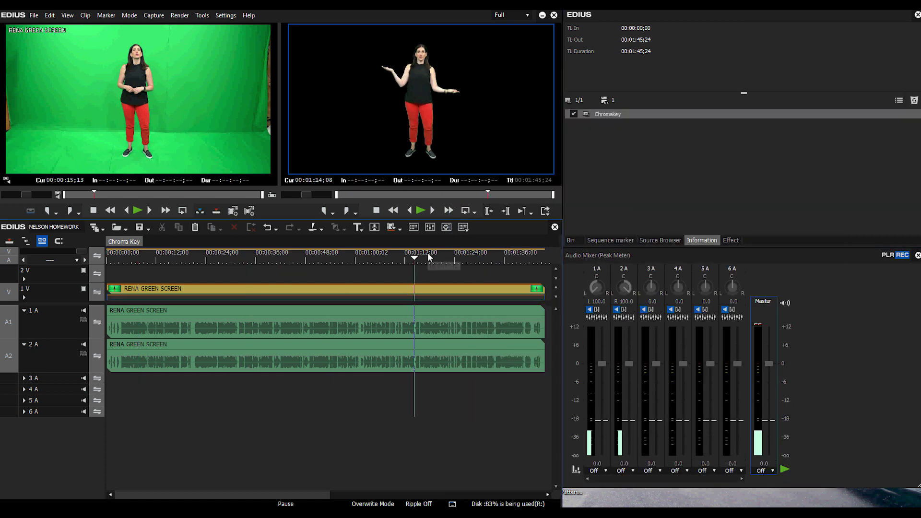
left_click(108, 259)
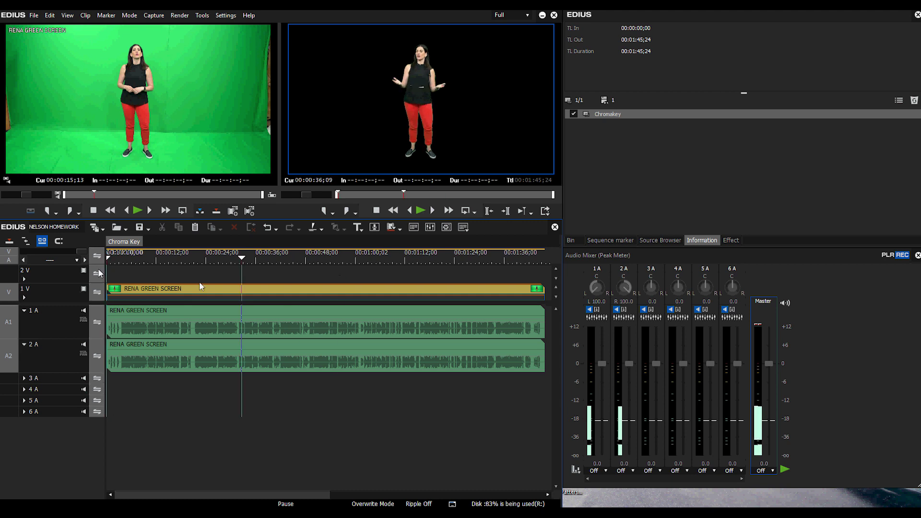
left_click(169, 289)
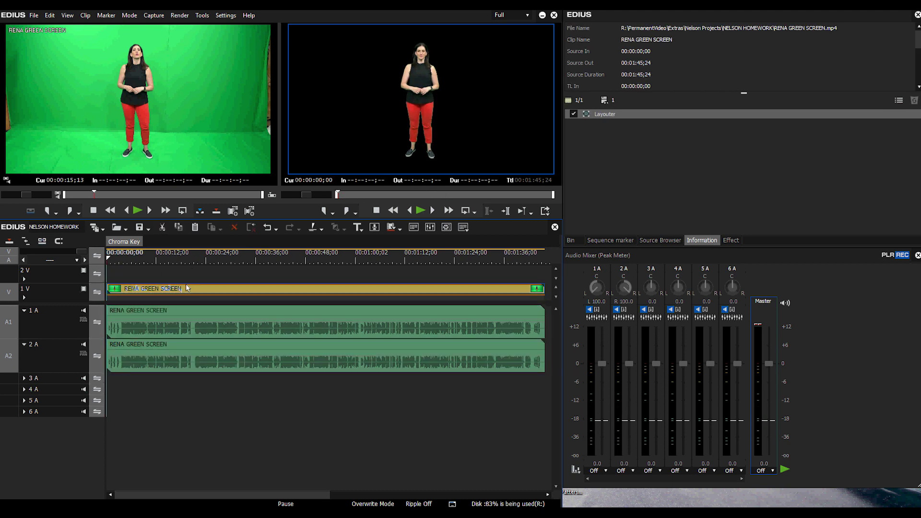
- Move the RENA GREEN SCREEN clip from track 1V up to track 2V
left_click_drag(186, 291, 174, 282)
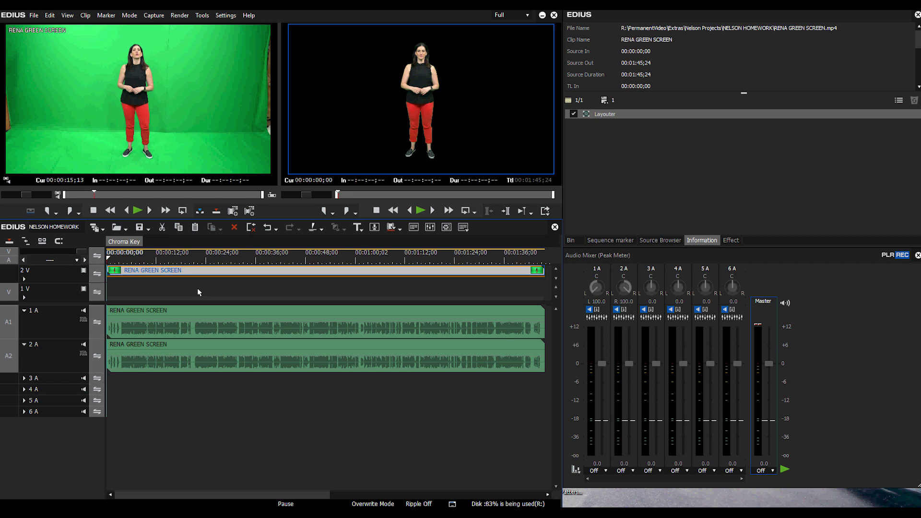
left_click(212, 255)
key("Home")
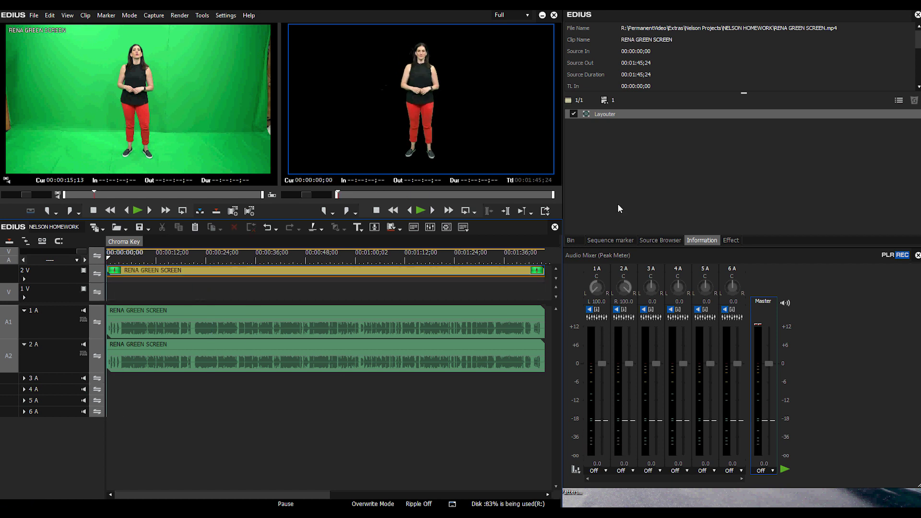
- Create a new white Color Matte clip in the project bin
left_click(571, 240)
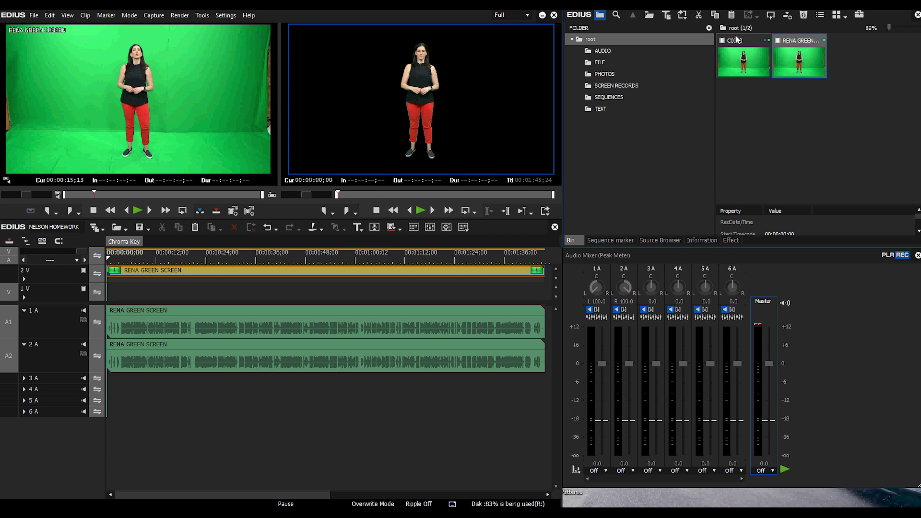
left_click(683, 15)
left_click(698, 41)
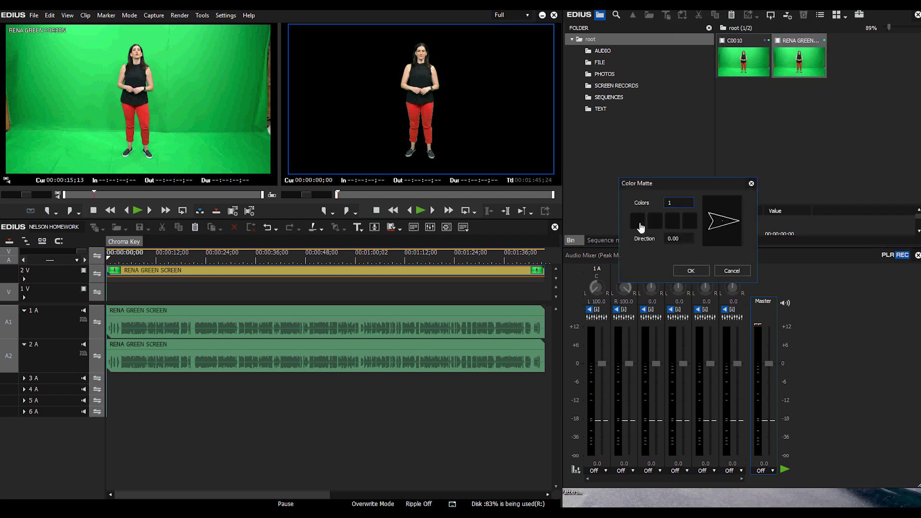
left_click(637, 221)
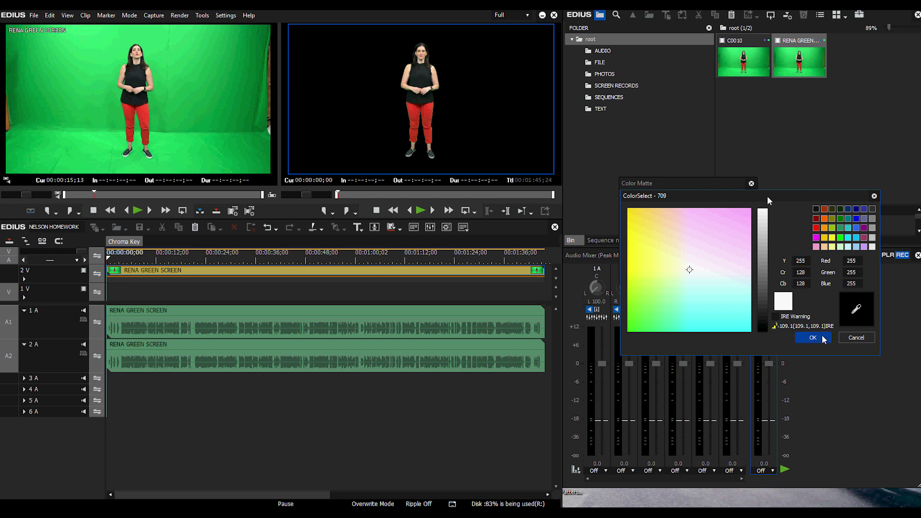
left_click(810, 337)
left_click(685, 270)
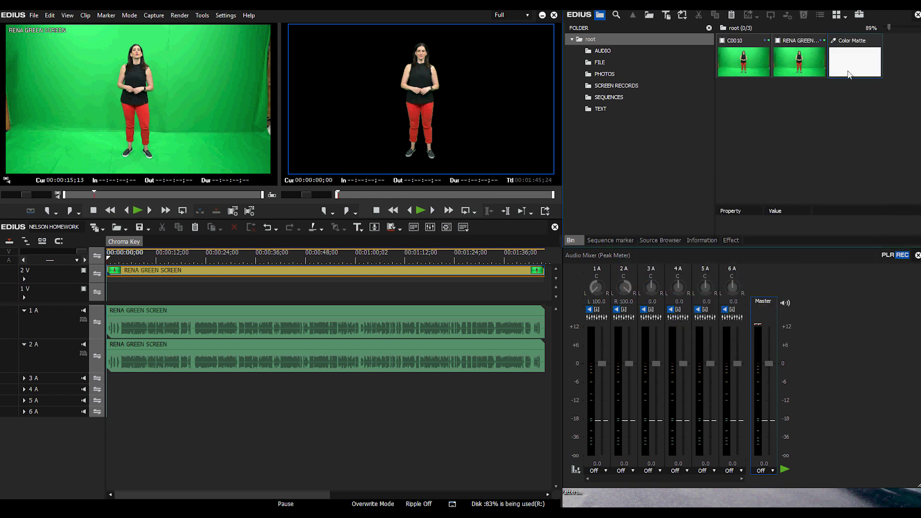
- Place the white Color Matte at the start of track 1V and preview the keyed woman over white
mouse_move(854, 60)
left_mouse_down()
mouse_move(170, 304)
mouse_move(278, 294)
mouse_move(847, 67)
left_mouse_up()
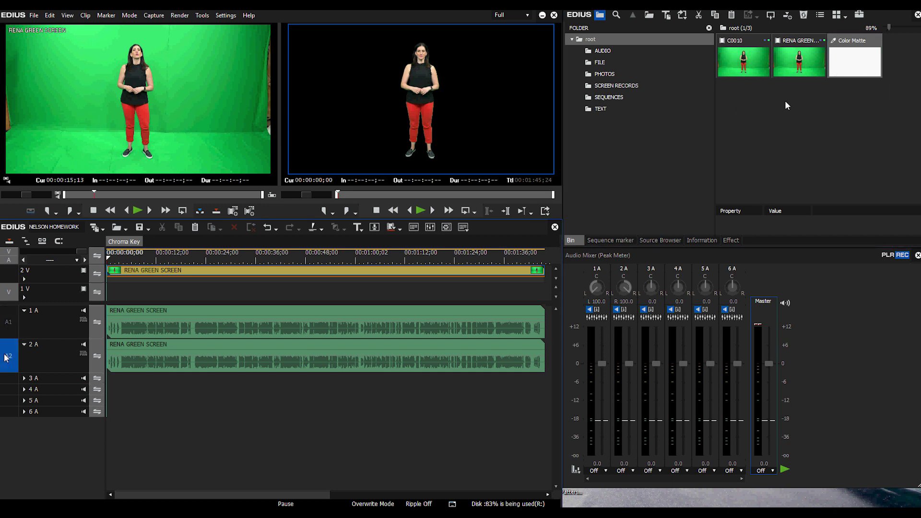
left_click_drag(854, 62, 546, 295)
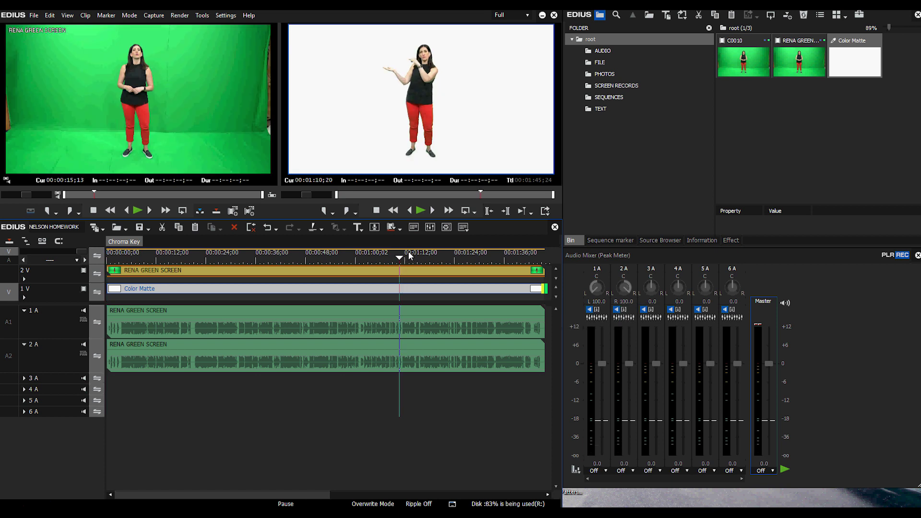
left_click(230, 434)
key("space")
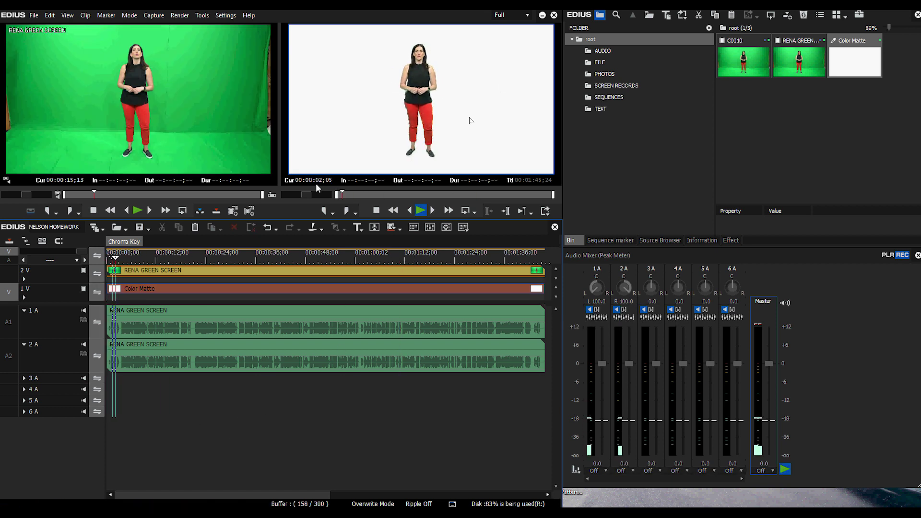
key("space")
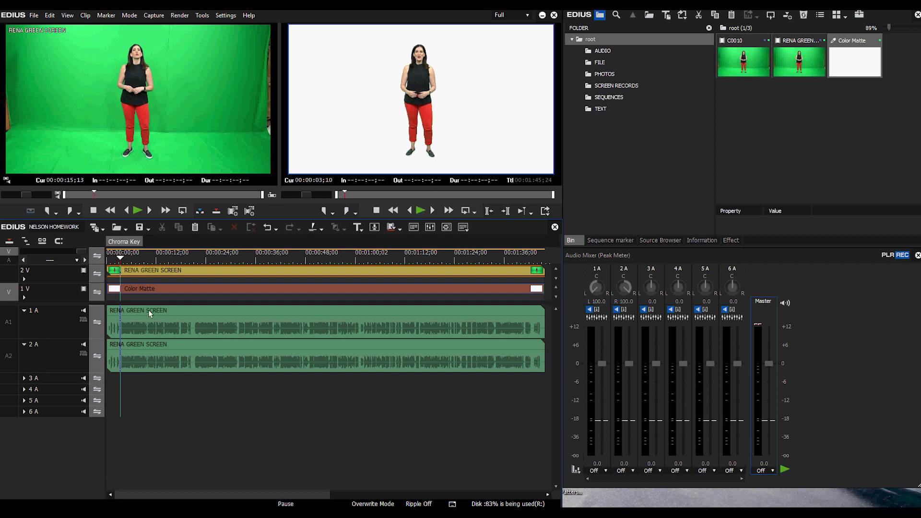
- Add one new VA track, creating track 3V above the green-screen clip
right_click(28, 448)
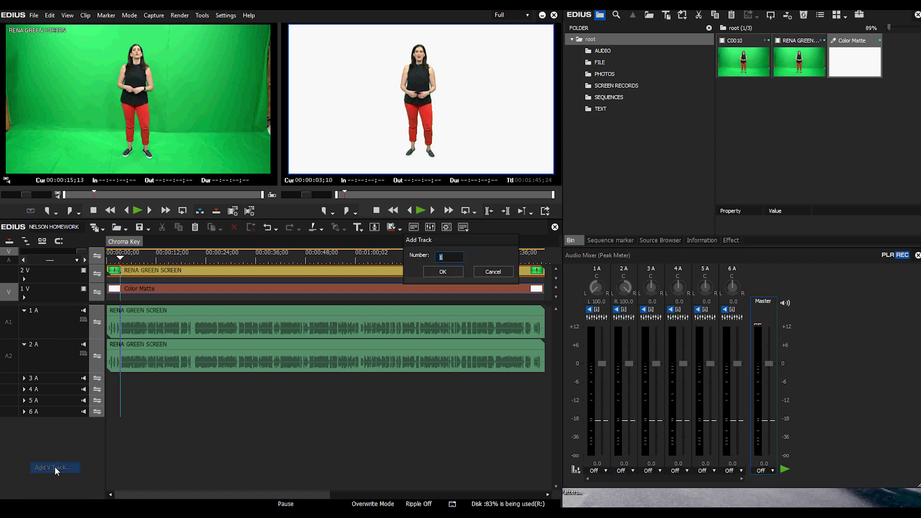
left_click(51, 461)
left_click(442, 272)
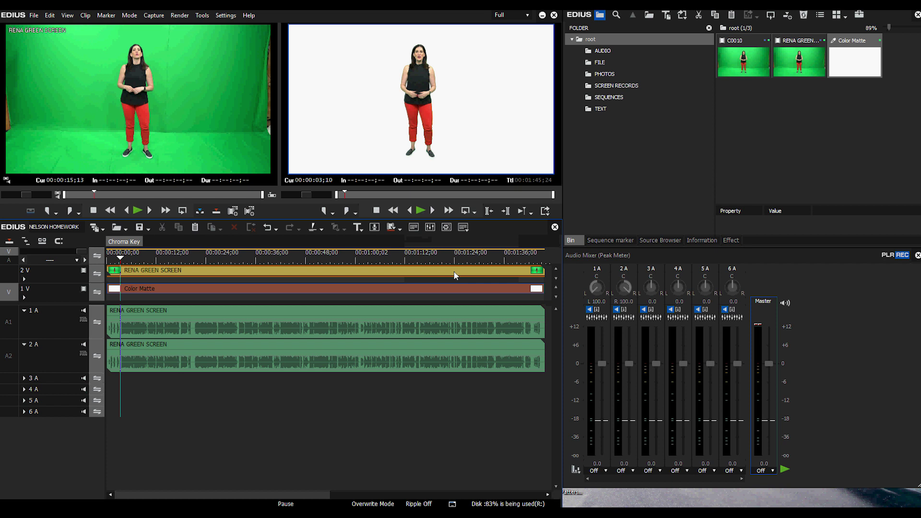
- Compare the 3V, 2V and 1V track headers at the start of the timeline
left_click(143, 291)
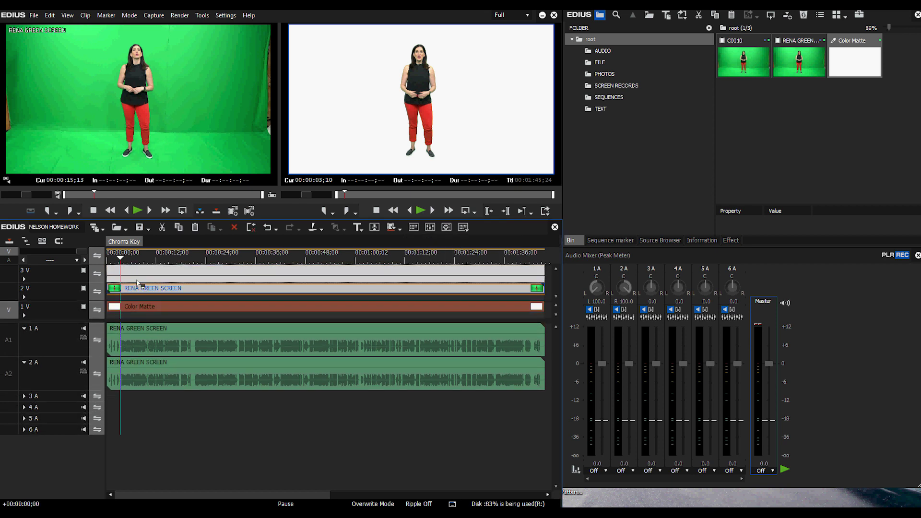
left_click(143, 268)
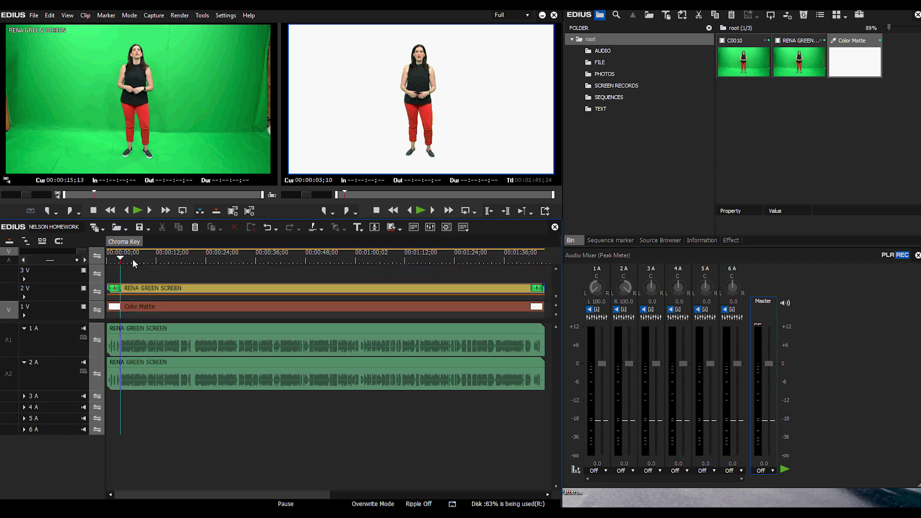
key("Home")
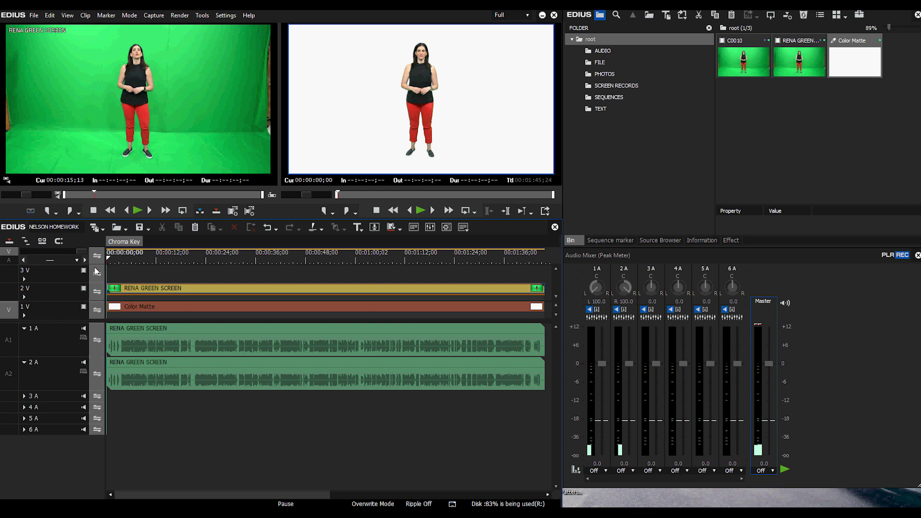
left_click(61, 277)
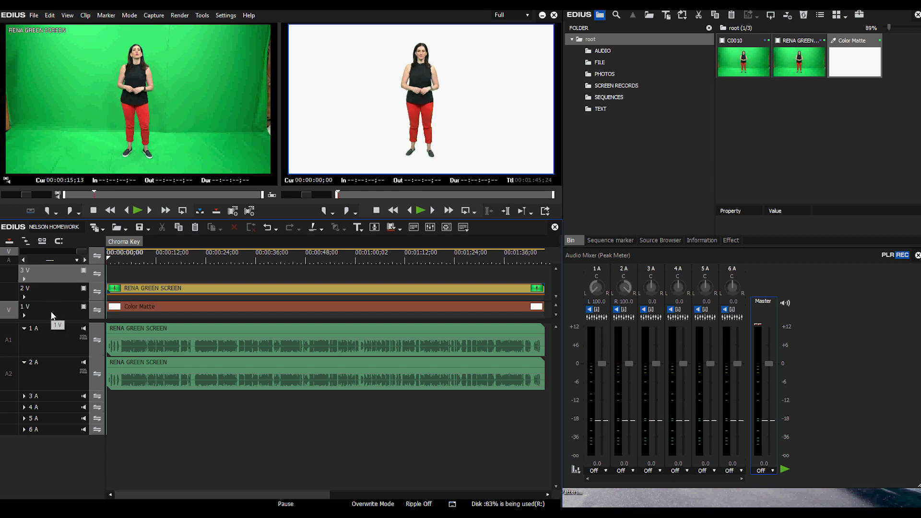
left_click(52, 312)
left_click(59, 298)
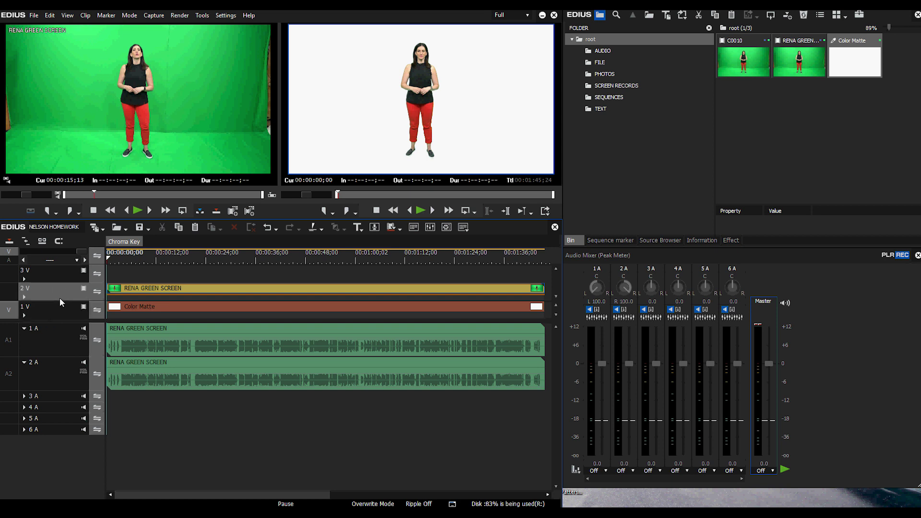
left_click(59, 311)
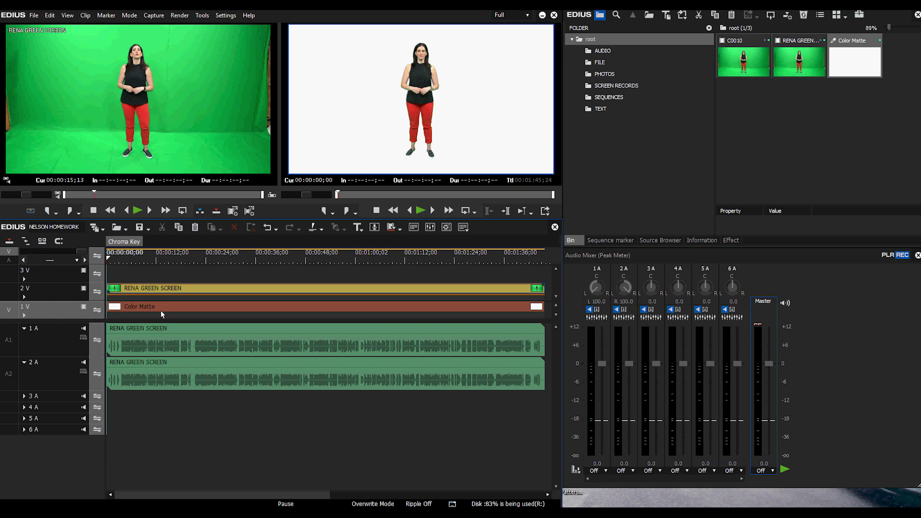
left_click(54, 276)
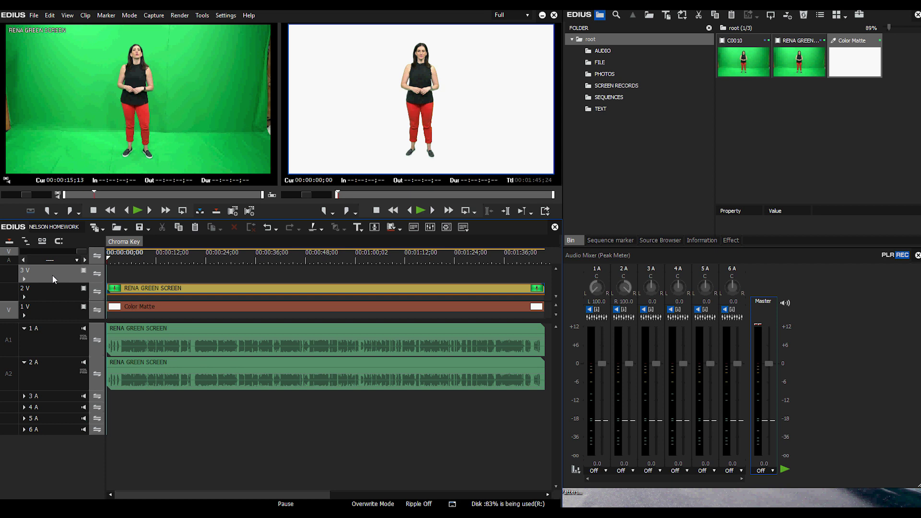
left_click(62, 296)
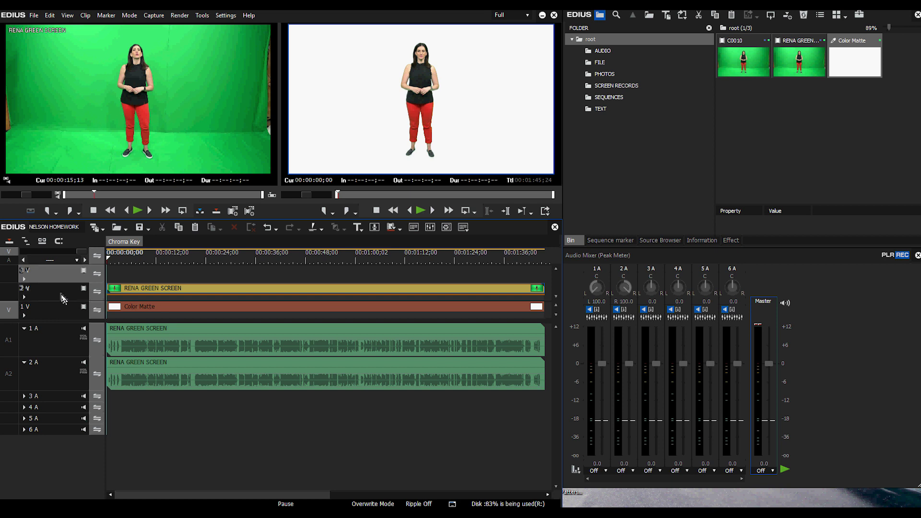